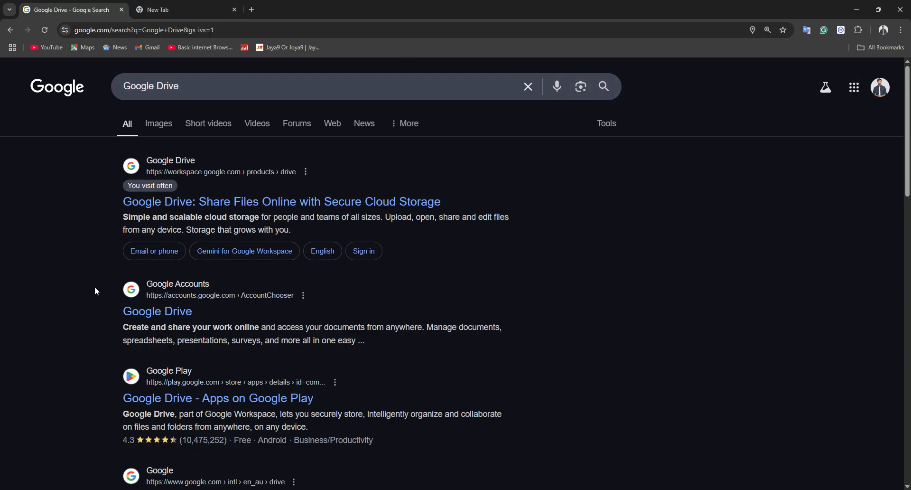
# Open Google Drive from the Google Workspace search result and sign in to reach the Drive home page
pyautogui.click(176, 204)
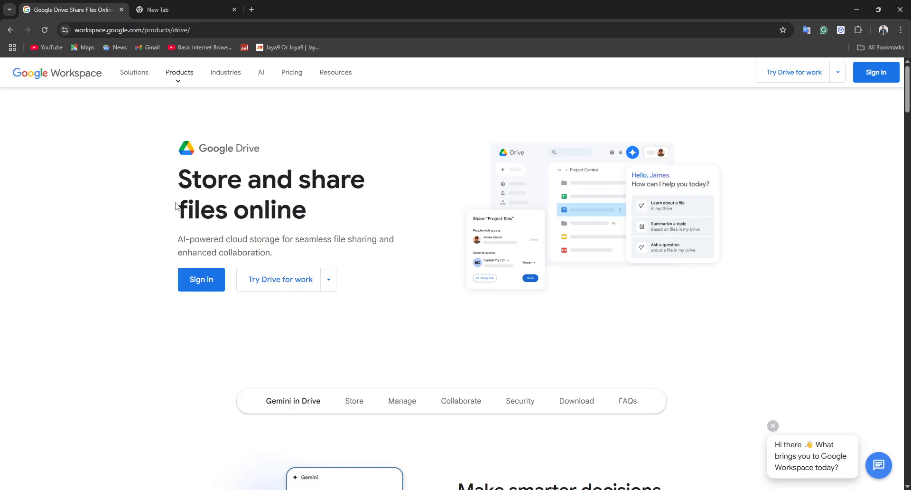
pyautogui.click(214, 287)
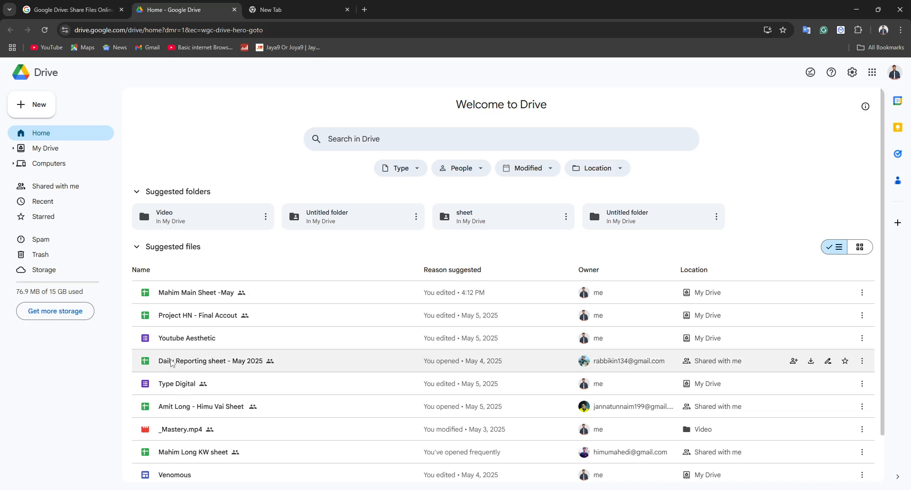
pyautogui.click(872, 72)
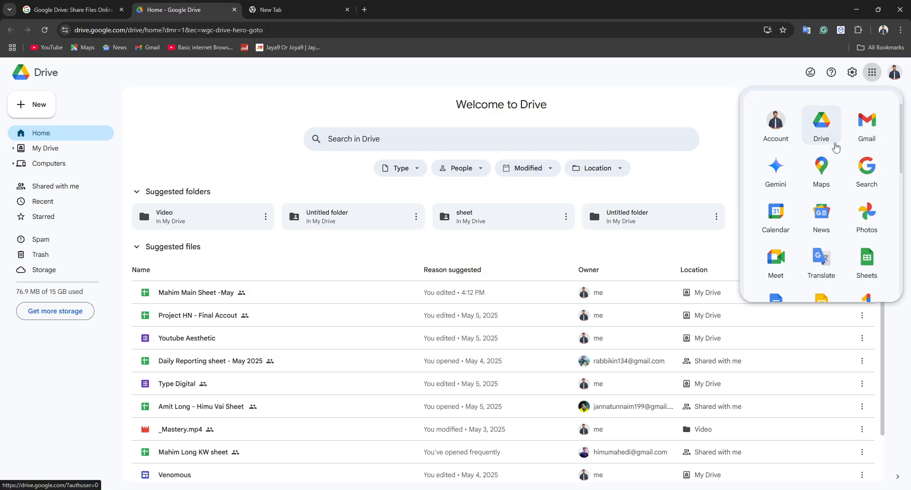
pyautogui.click(834, 142)
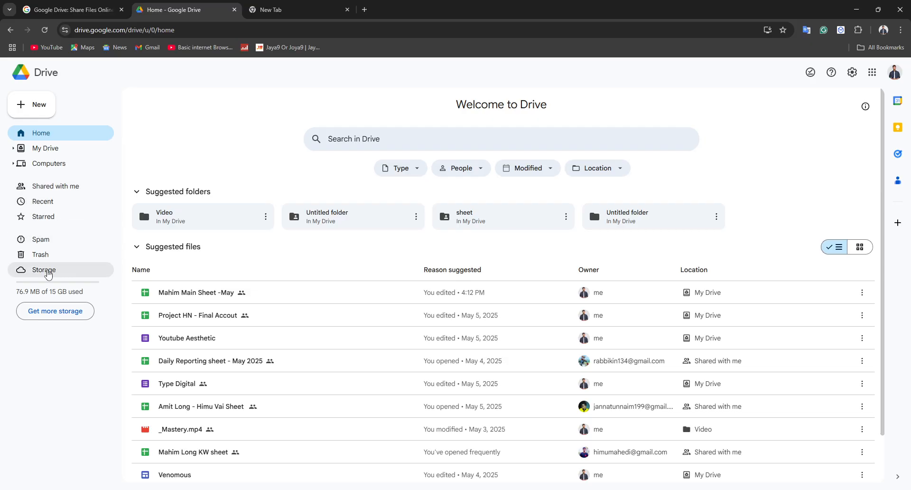
# Create a new folder named "Example Folder" in My Drive
pyautogui.moveTo(213, 288)
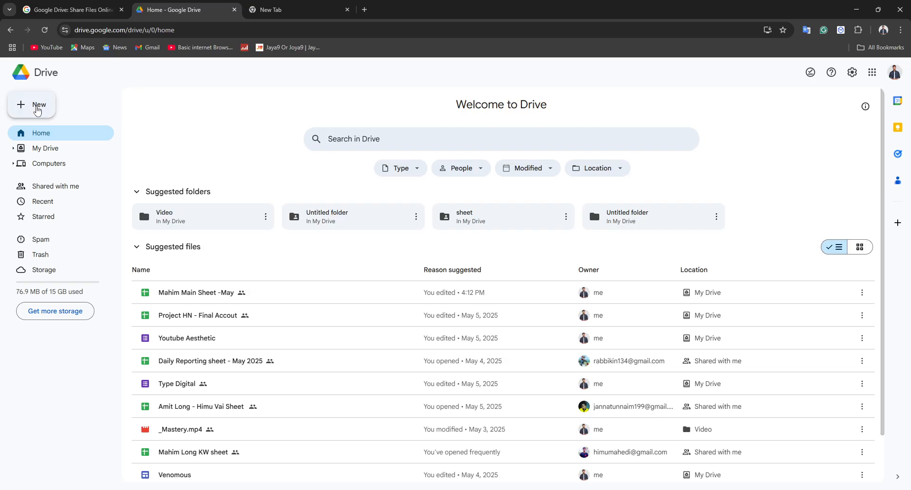
pyautogui.click(33, 103)
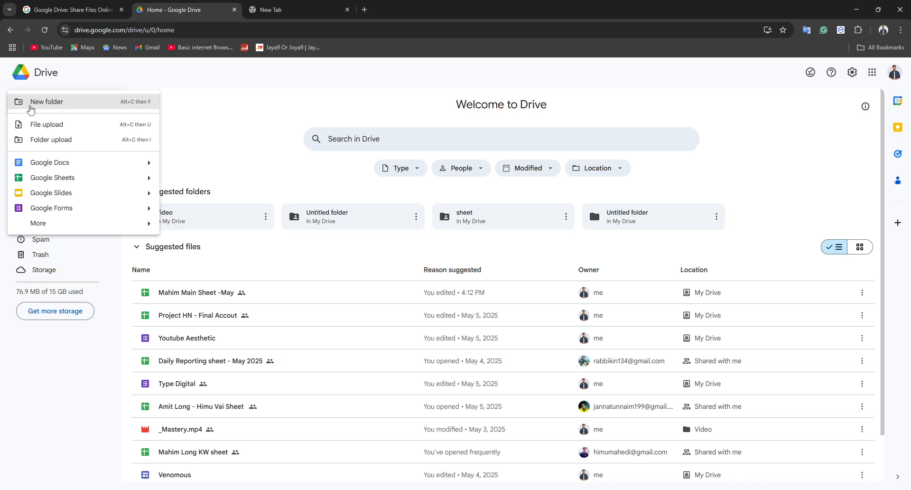
pyautogui.click(32, 109)
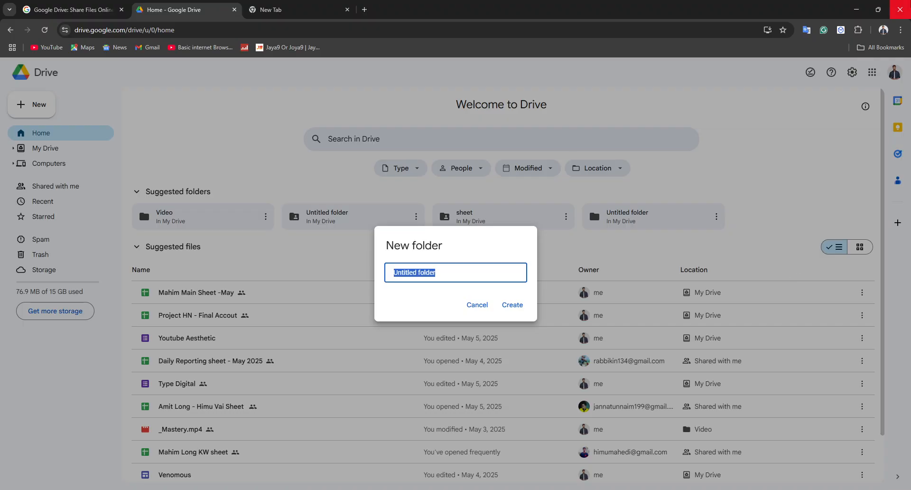
pyautogui.write('Exampl')
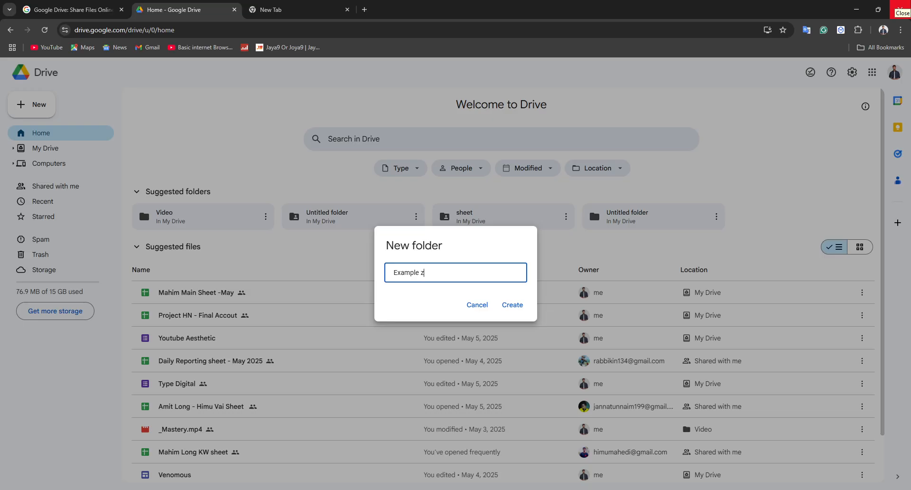
pyautogui.write('e Folder')
pyautogui.click(517, 308)
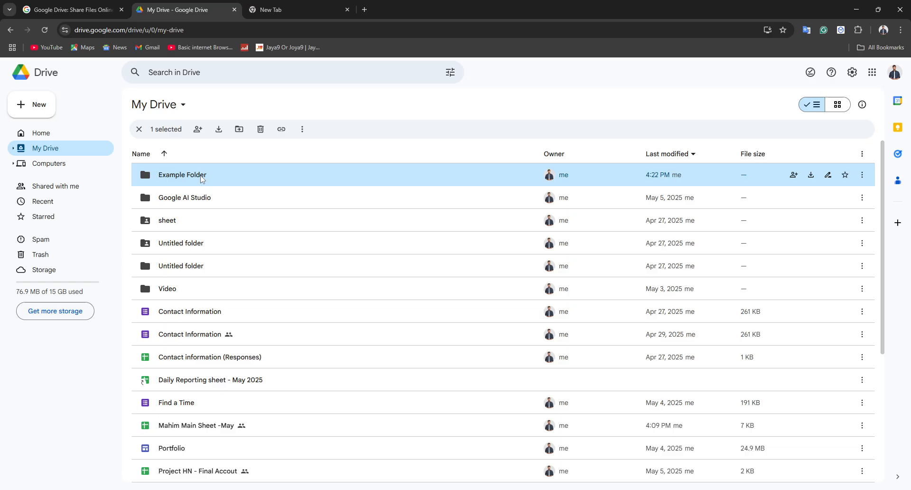
# Open Example Folder and upload the waist-up-portrait image and 375354732791873540.png from Downloads into it
pyautogui.doubleClick(200, 177)
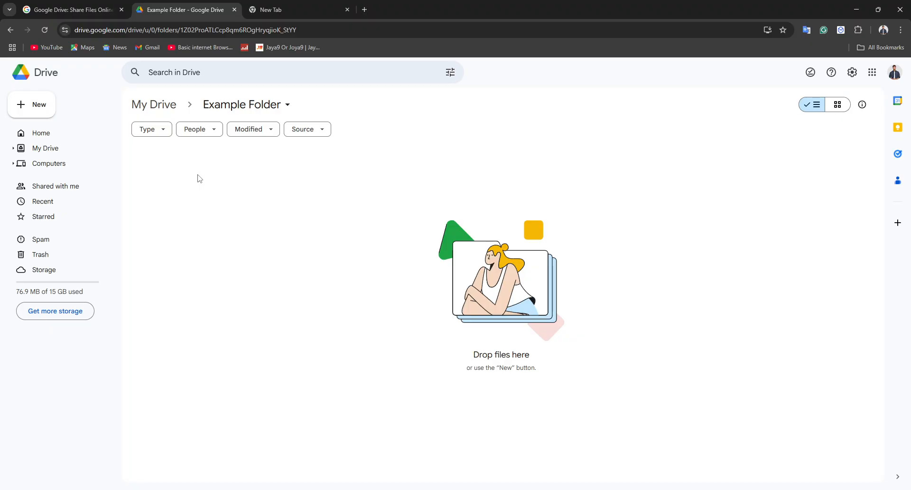
pyautogui.rightClick(344, 236)
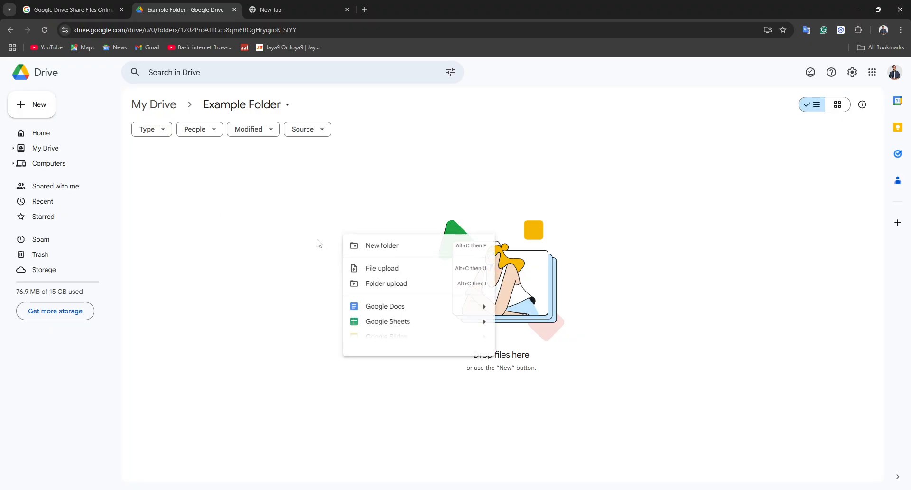
pyautogui.click(410, 271)
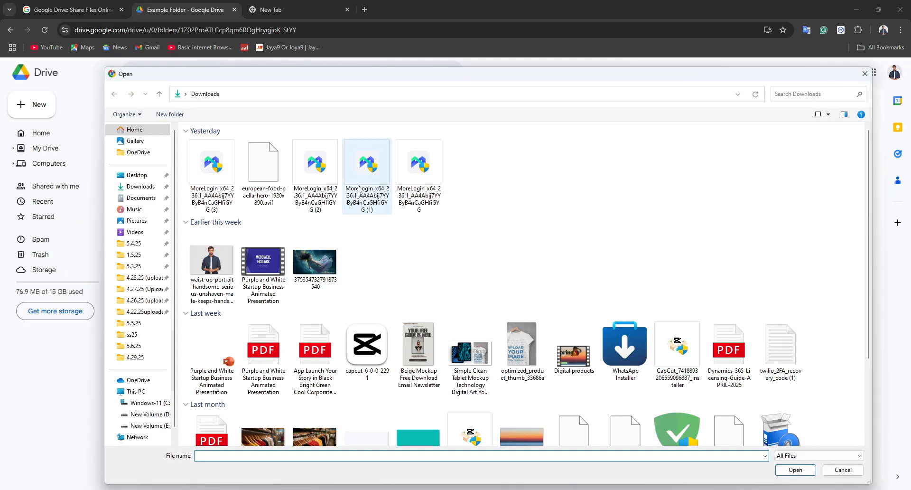
pyautogui.moveTo(444, 242); pyautogui.dragTo(181, 396)
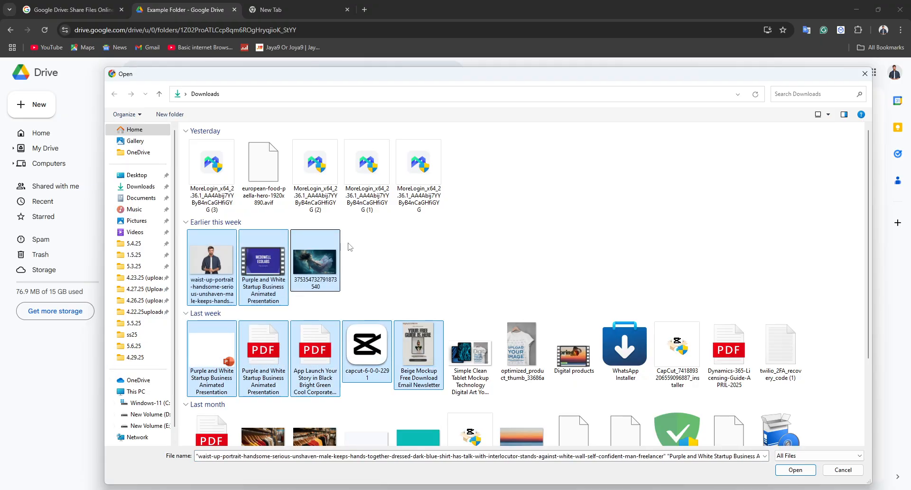
pyautogui.click(418, 255)
pyautogui.moveTo(414, 278); pyautogui.dragTo(197, 253)
pyautogui.click(534, 293)
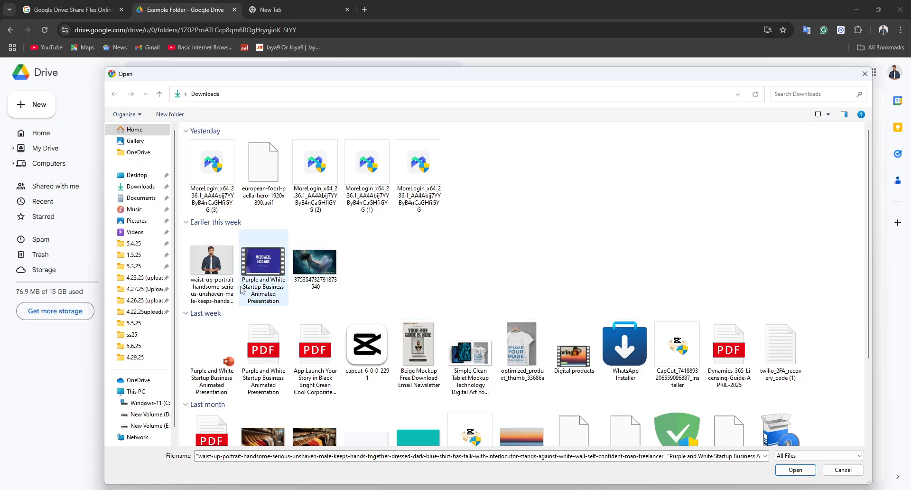
pyautogui.click(206, 294)
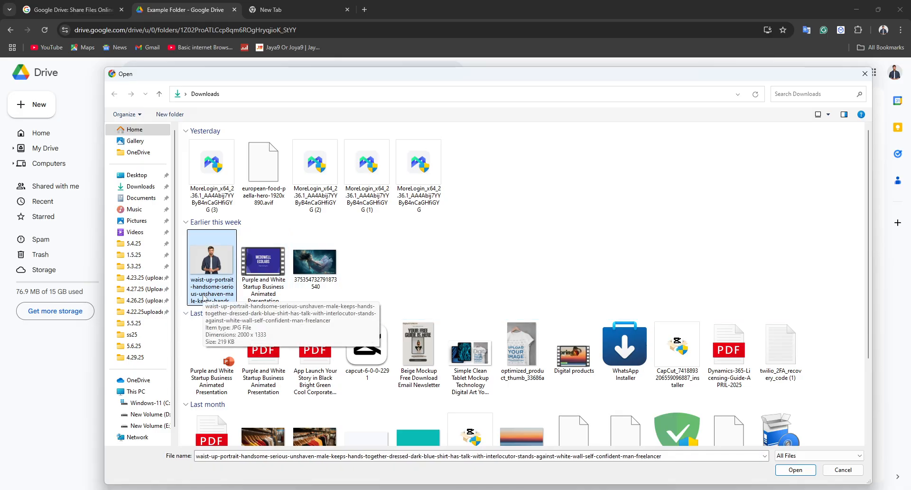
pyautogui.keyDown('ctrl'); pyautogui.click(315, 270); pyautogui.keyUp('ctrl')
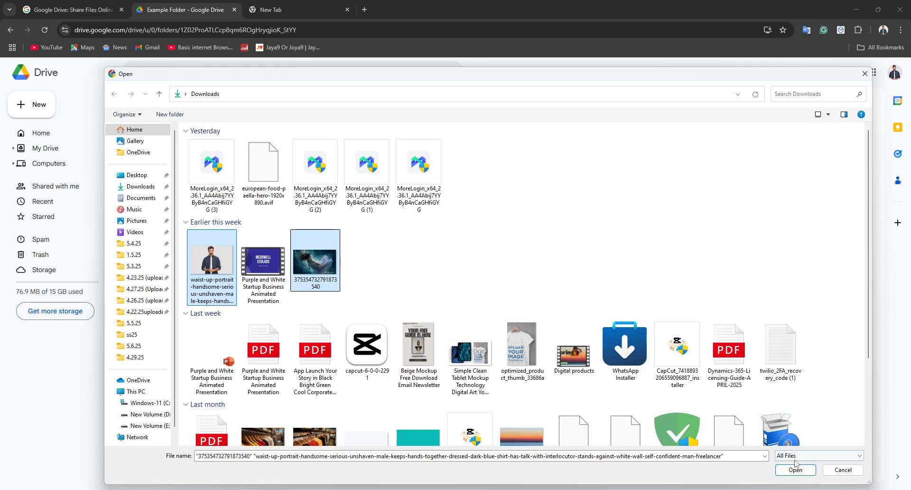
pyautogui.click(790, 471)
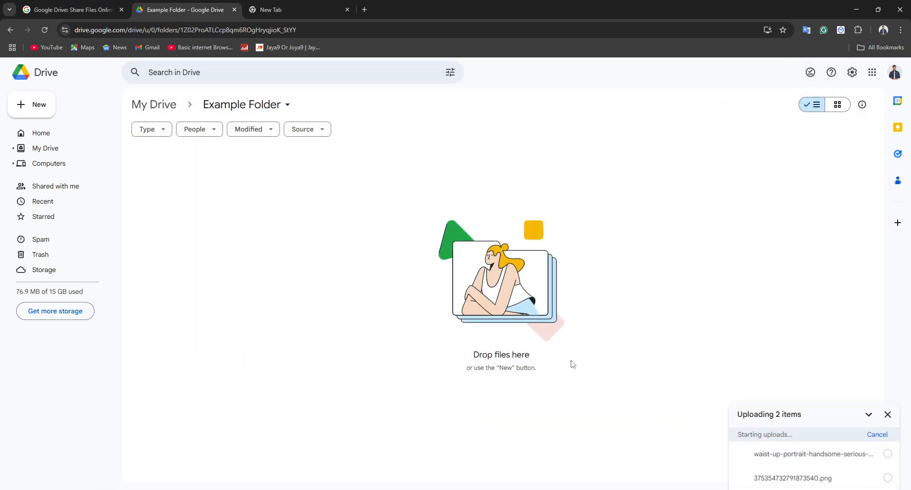
pyautogui.rightClick(420, 184)
pyautogui.rightClick(340, 194)
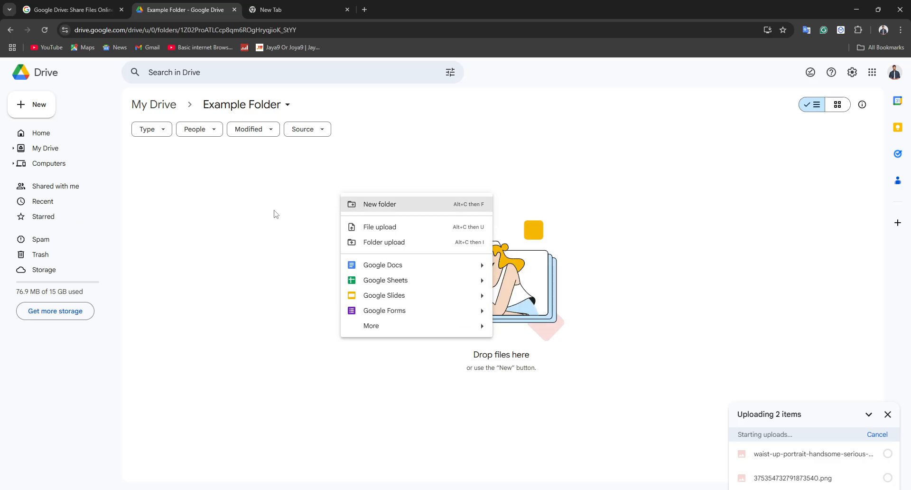
pyautogui.click(625, 233)
pyautogui.rightClick(404, 311)
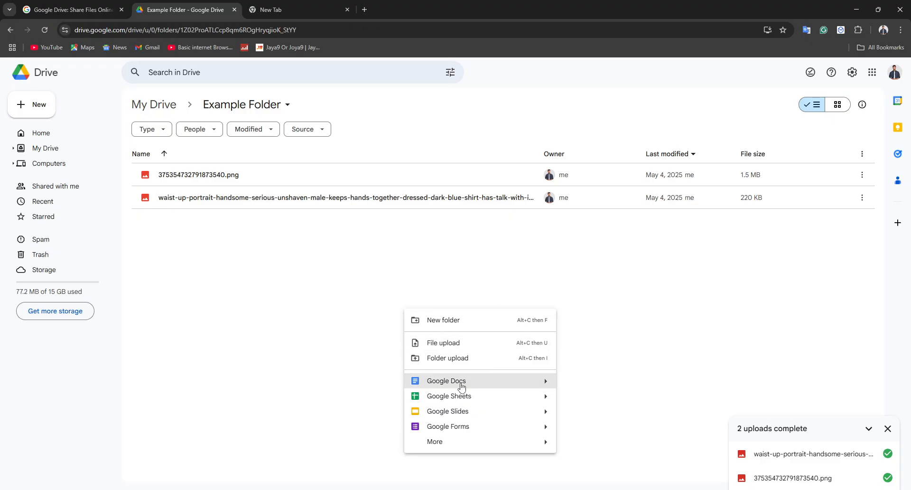
pyautogui.click(446, 357)
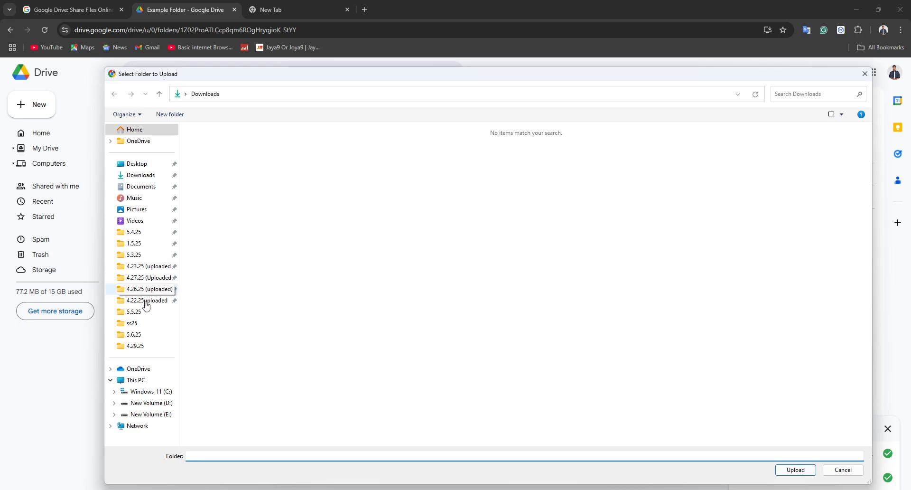
pyautogui.click(139, 390)
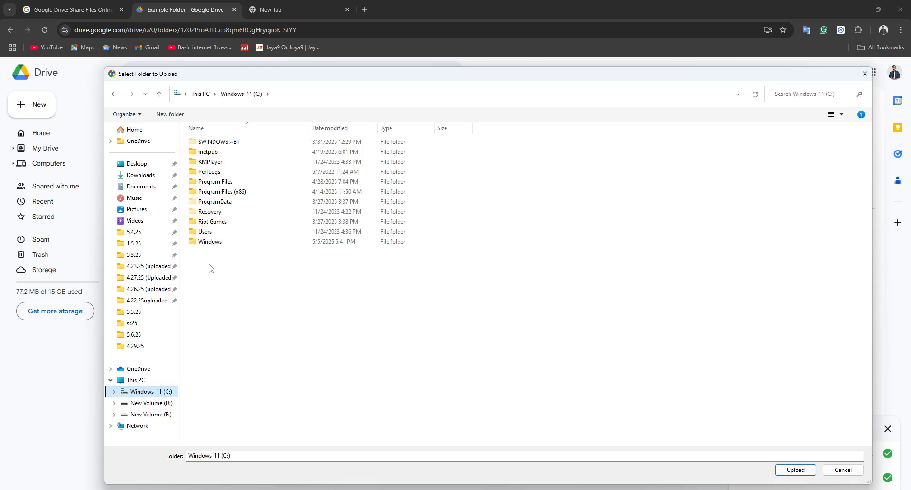
pyautogui.doubleClick(207, 237)
pyautogui.doubleClick(234, 162)
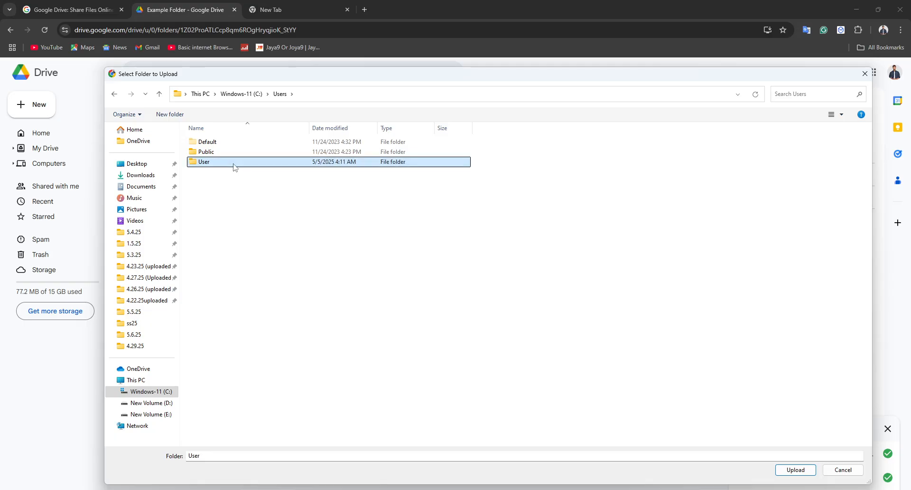
pyautogui.click(236, 161)
pyautogui.doubleClick(236, 162)
pyautogui.doubleClick(233, 161)
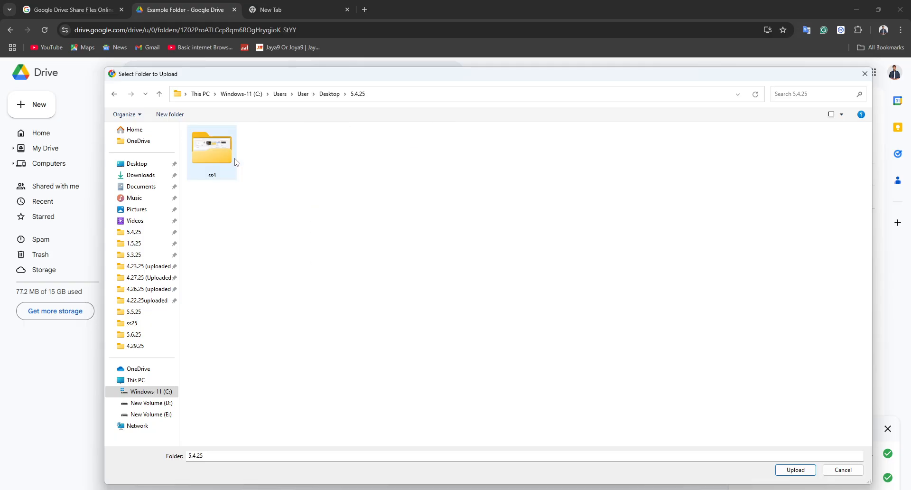
pyautogui.click(234, 162)
pyautogui.doubleClick(234, 162)
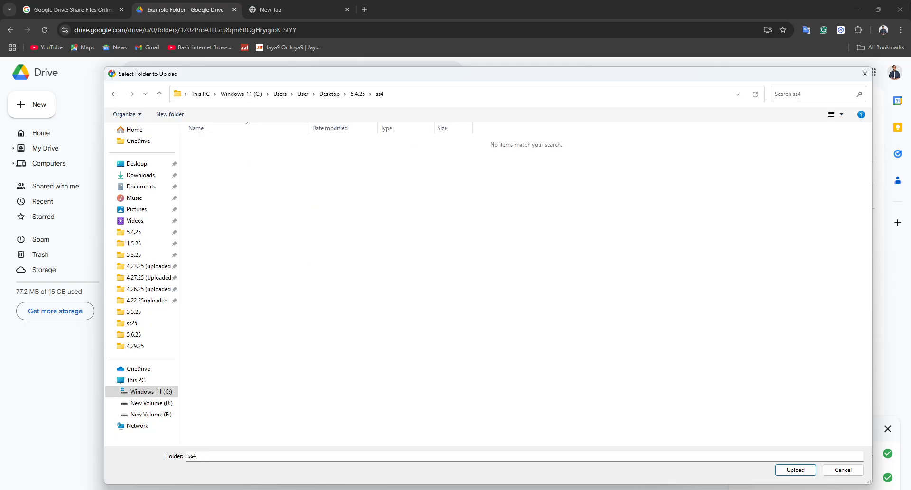
pyautogui.click(865, 74)
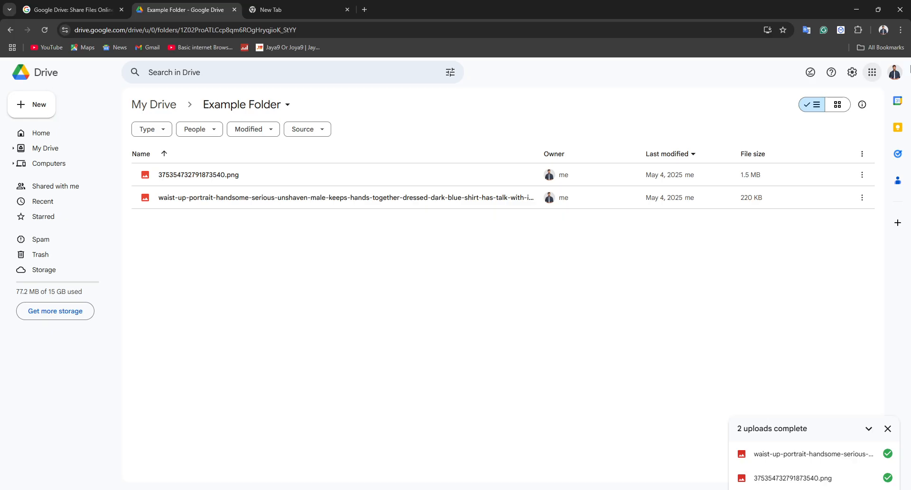
pyautogui.click(22, 111)
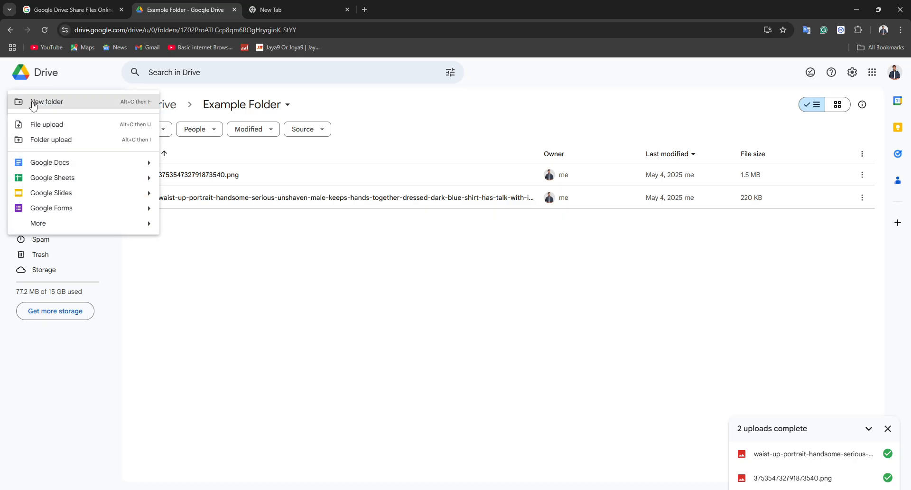
pyautogui.click(41, 102)
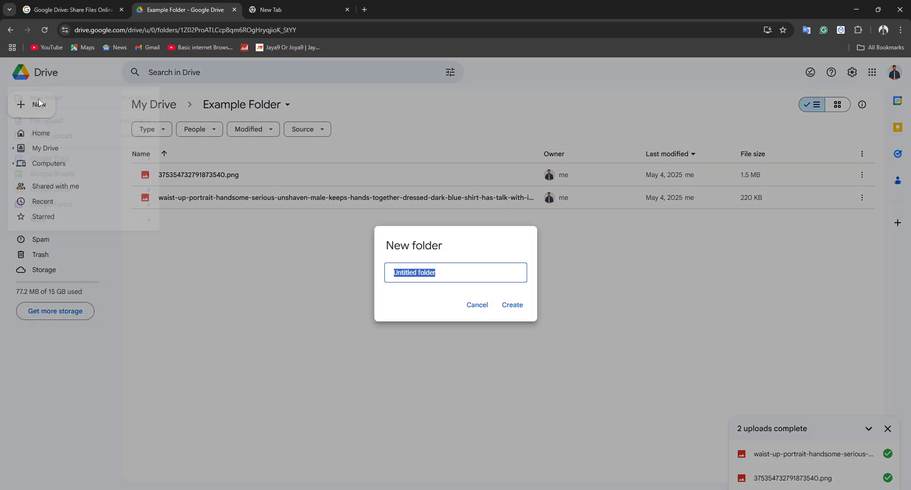
pyautogui.press('Escape')
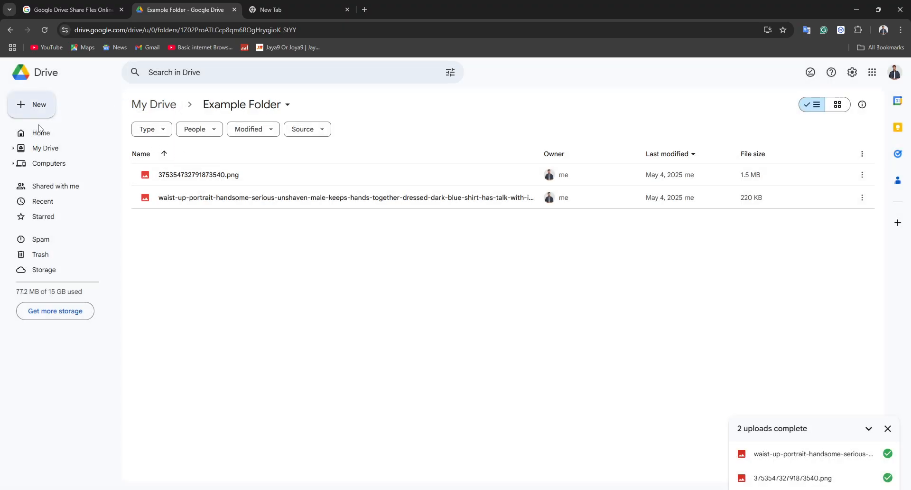
# Return to My Drive and create a new folder named "Backup pics" there
pyautogui.click(10, 29)
pyautogui.click(29, 101)
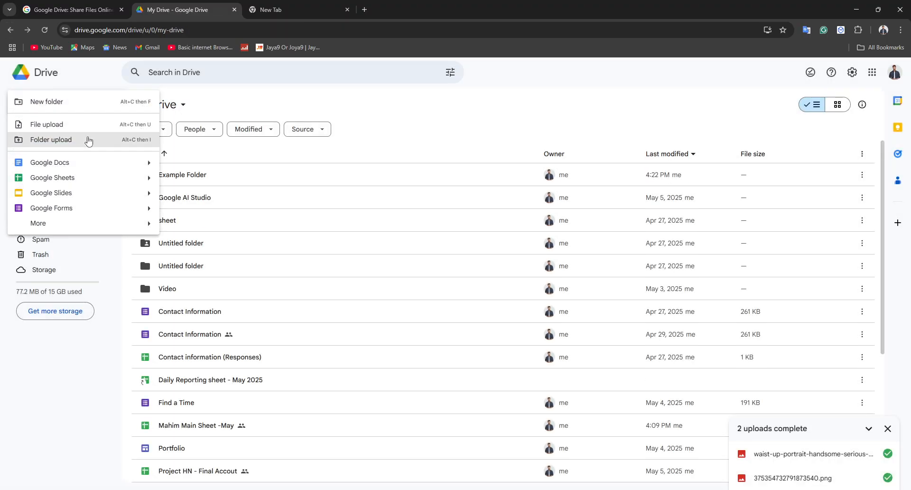
pyautogui.click(71, 104)
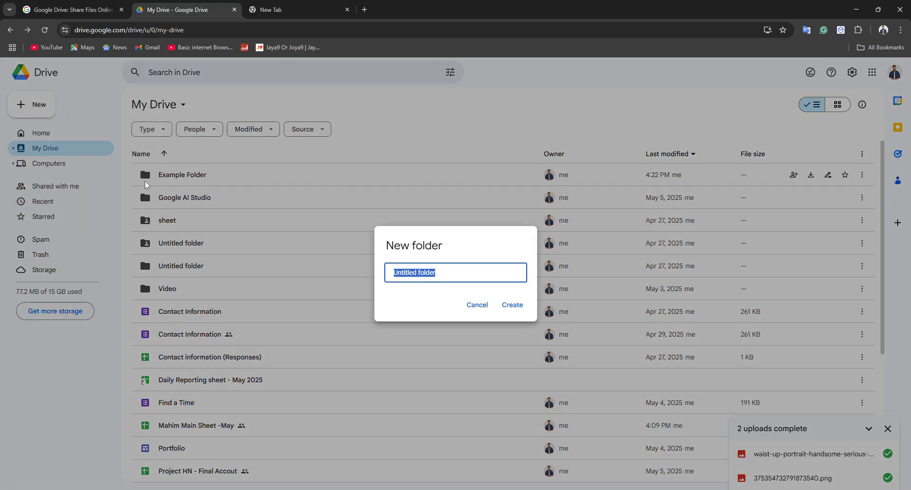
pyautogui.write('Backup pics')
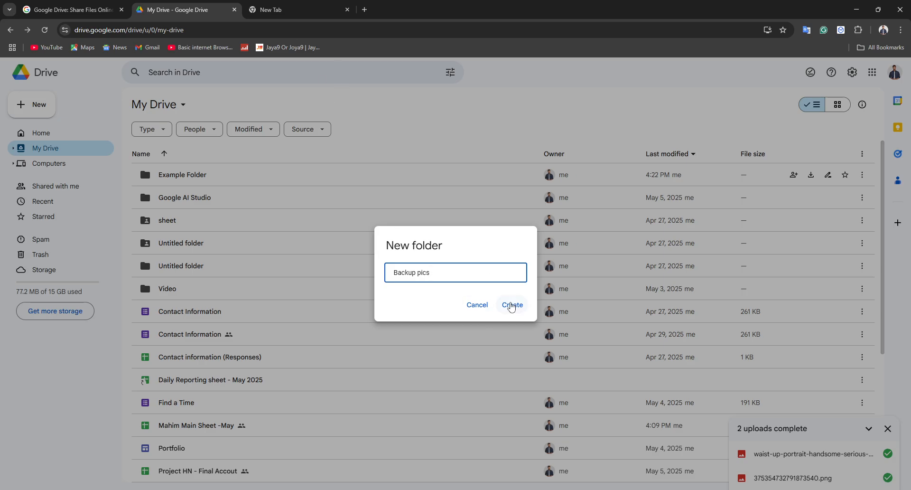
pyautogui.click(511, 305)
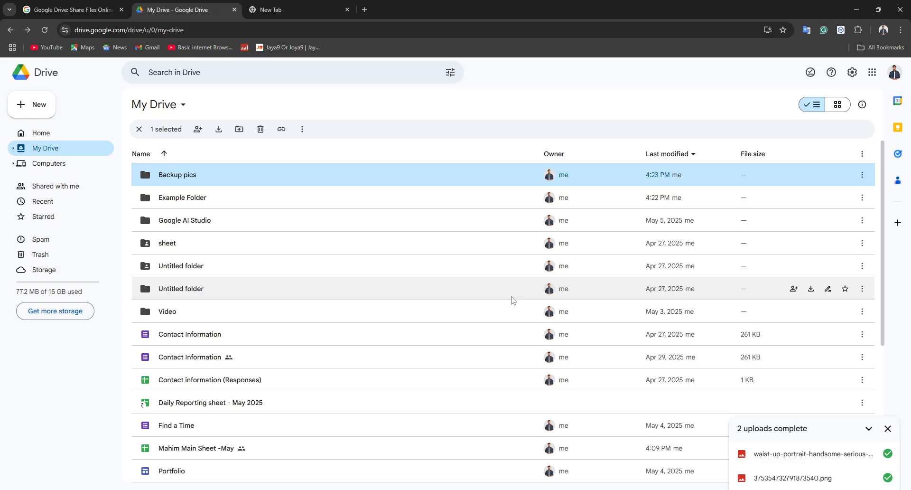
pyautogui.rightClick(264, 162)
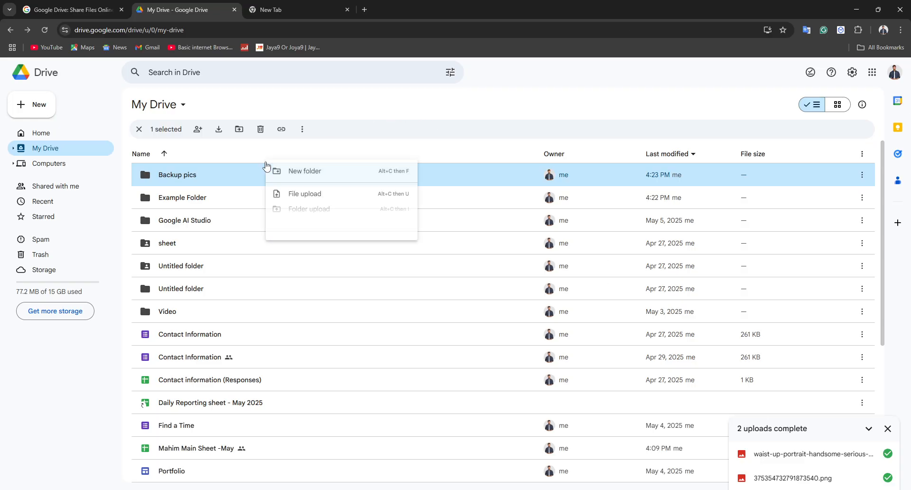
pyautogui.click(139, 129)
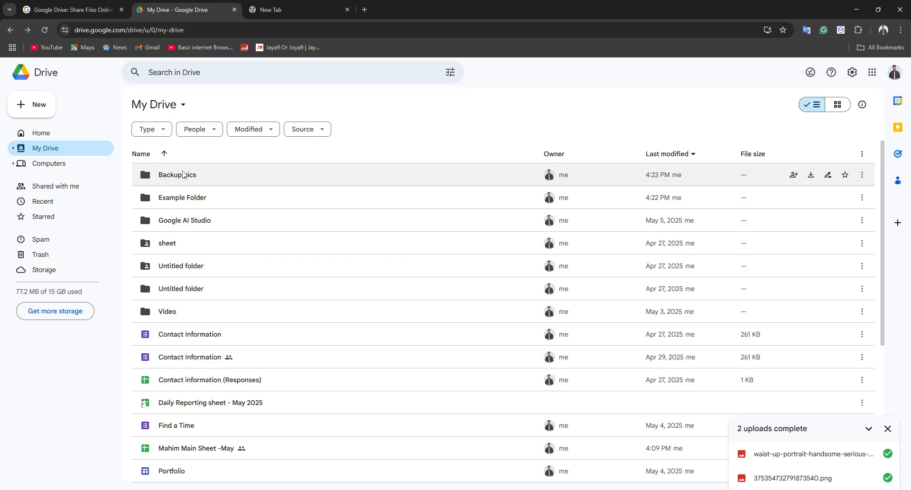
pyautogui.rightClick(517, 46)
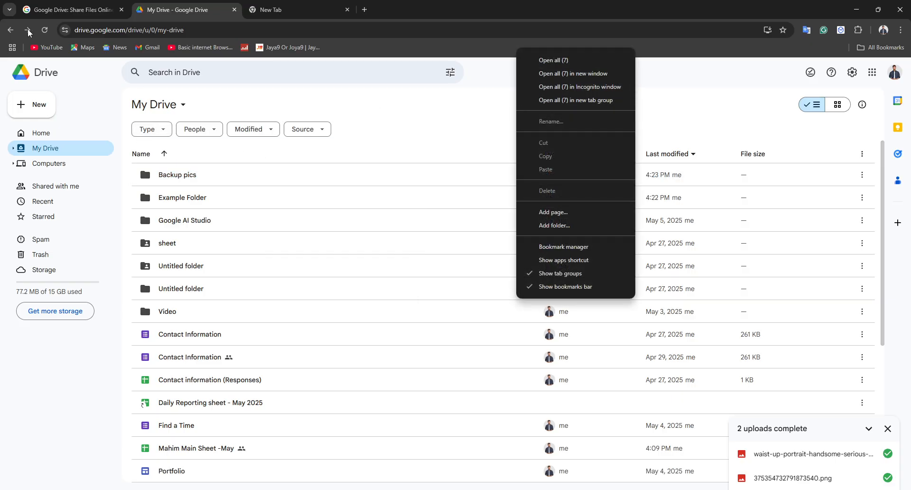
# Refresh My Drive and change the Backup pics folder's color to light yellow
pyautogui.click(48, 30)
pyautogui.click(45, 30)
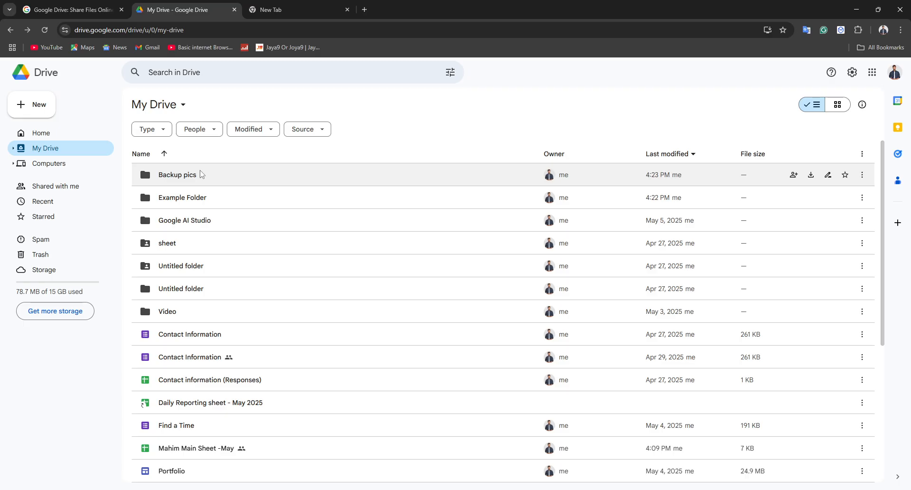
pyautogui.rightClick(199, 170)
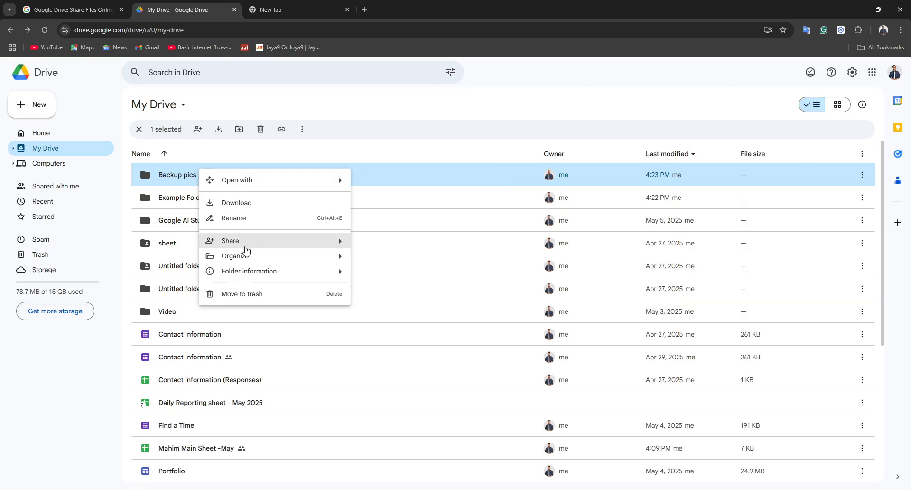
pyautogui.moveTo(247, 258)
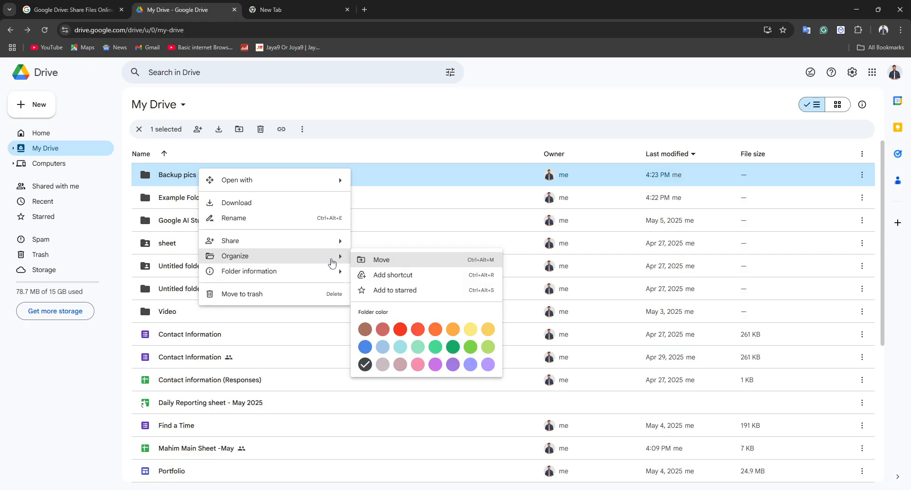
pyautogui.click(472, 333)
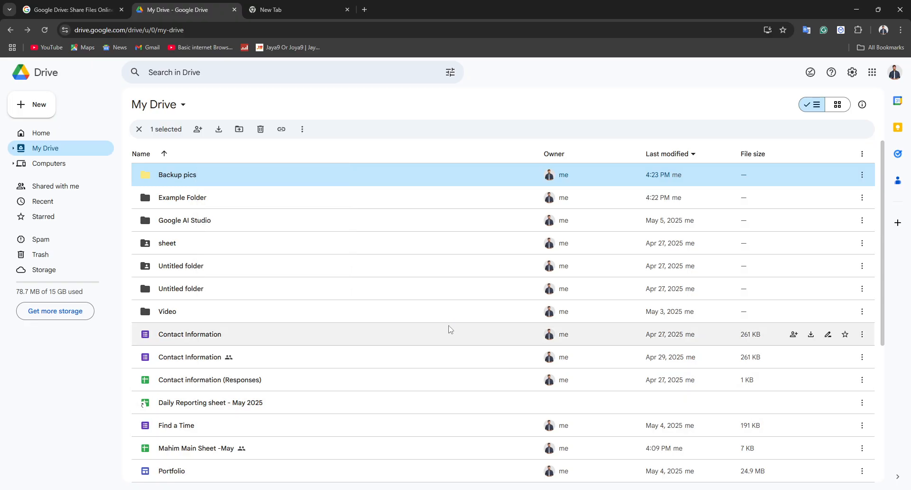
pyautogui.doubleClick(254, 185)
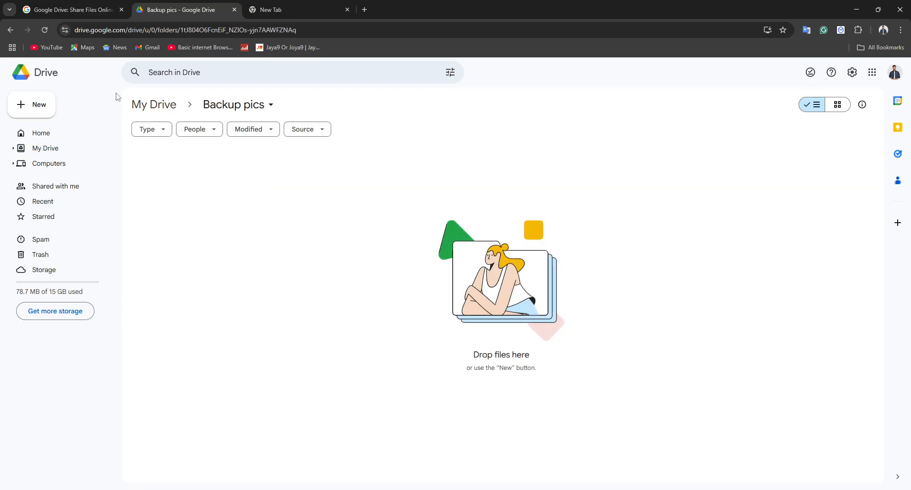
pyautogui.rightClick(201, 195)
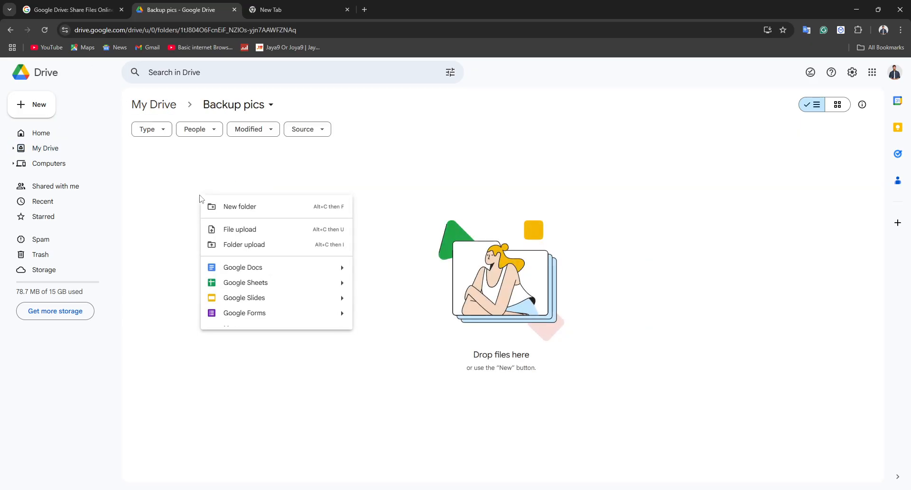
pyautogui.click(11, 30)
pyautogui.rightClick(161, 175)
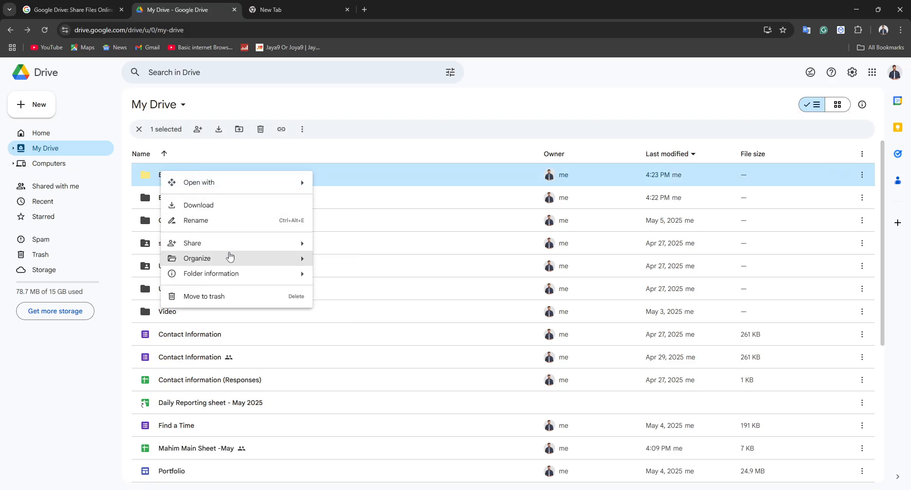
pyautogui.moveTo(232, 258)
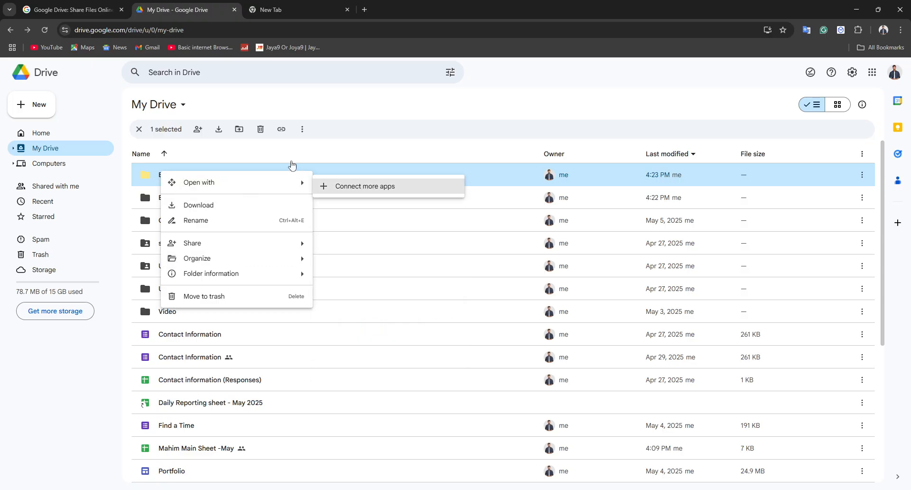
pyautogui.click(289, 162)
# Open the Backup pics folder and upload the waist-up-portrait image from Downloads into it
pyautogui.doubleClick(223, 311)
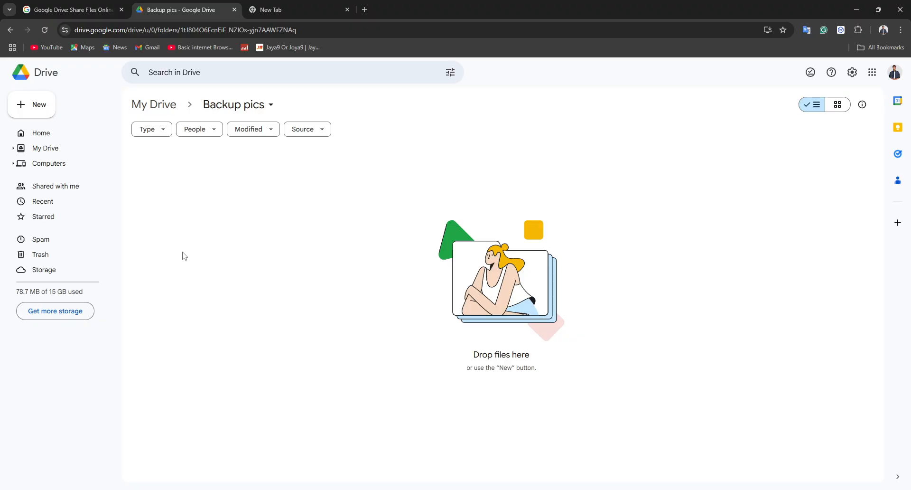
pyautogui.rightClick(184, 256)
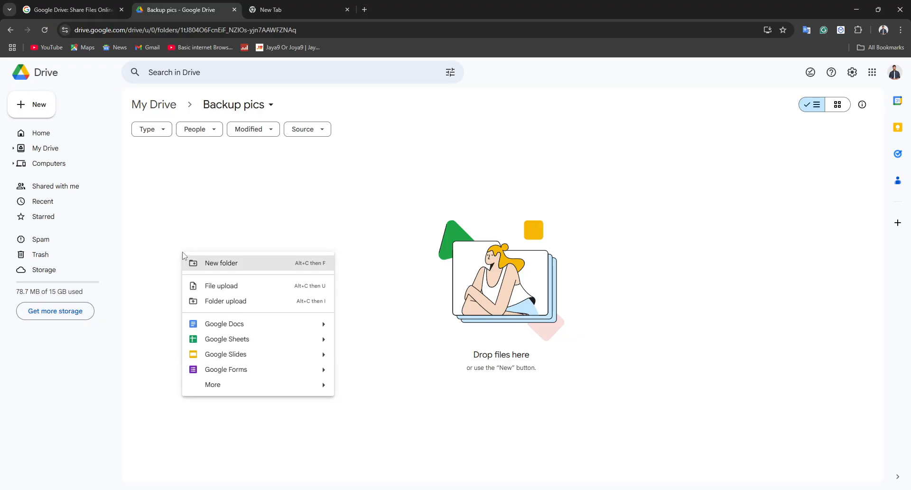
pyautogui.click(199, 287)
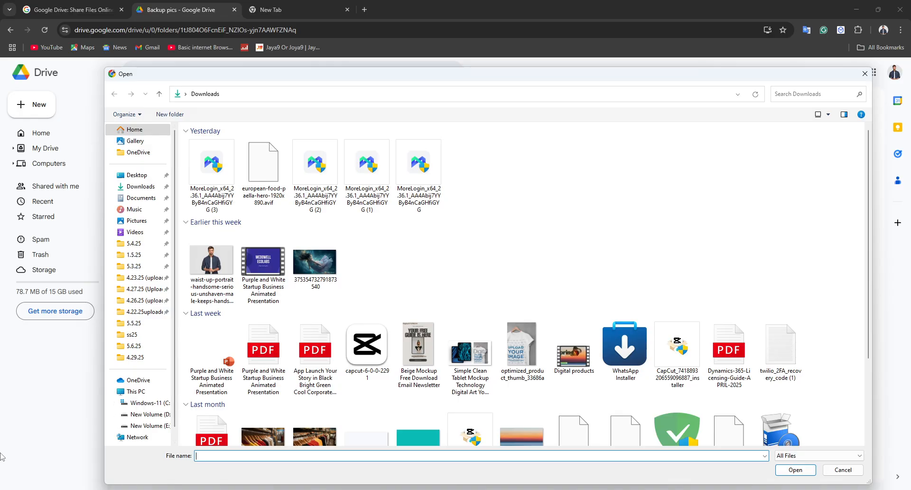
pyautogui.click(212, 264)
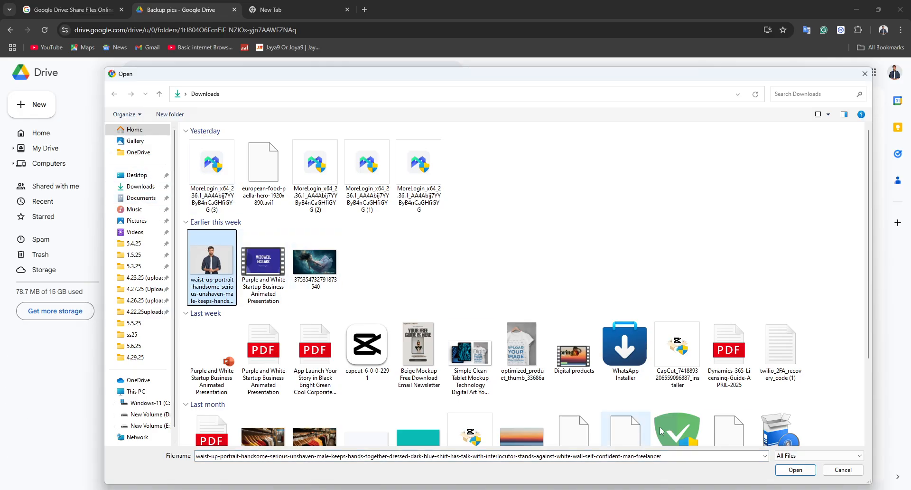
pyautogui.click(795, 469)
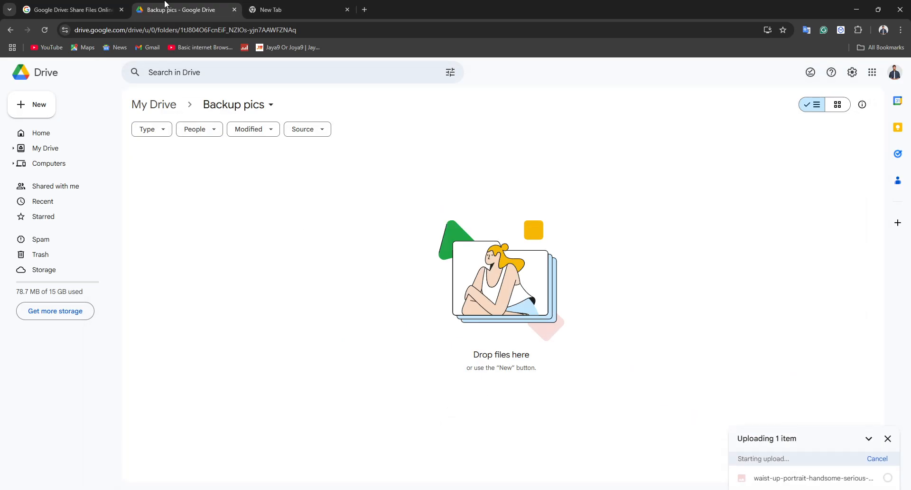
pyautogui.click(280, 11)
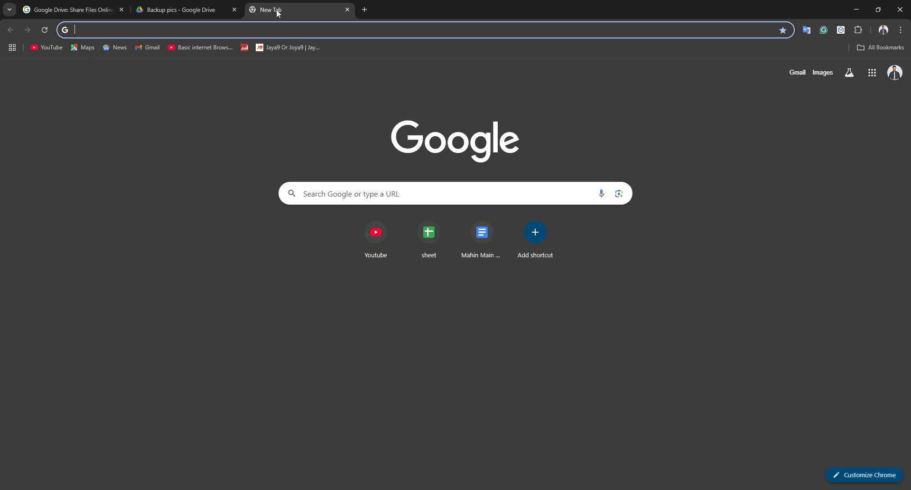
pyautogui.click(223, 9)
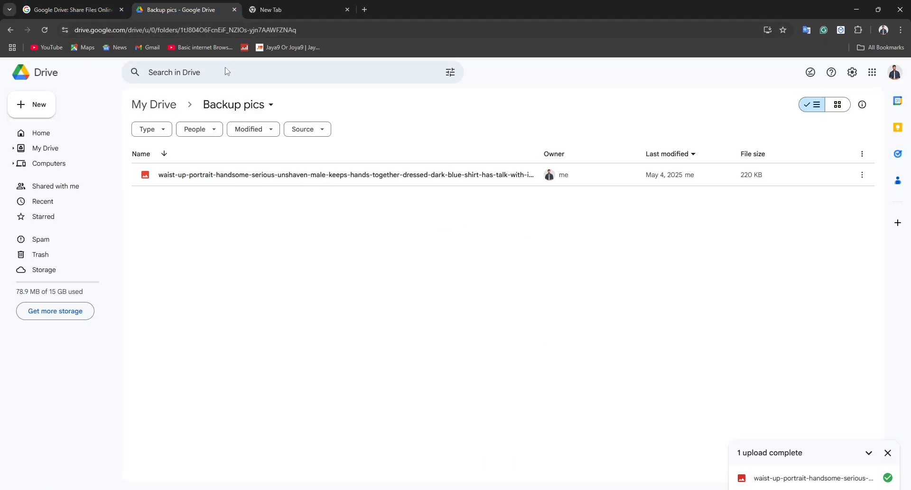
# Rename the uploaded waist-up-portrait image in Backup pics to rename.jpg
pyautogui.rightClick(317, 222)
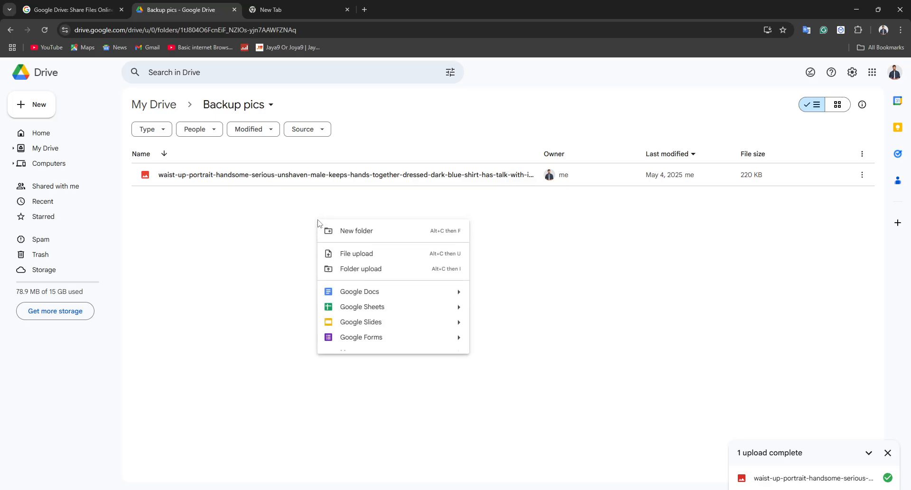
pyautogui.rightClick(304, 175)
pyautogui.click(362, 219)
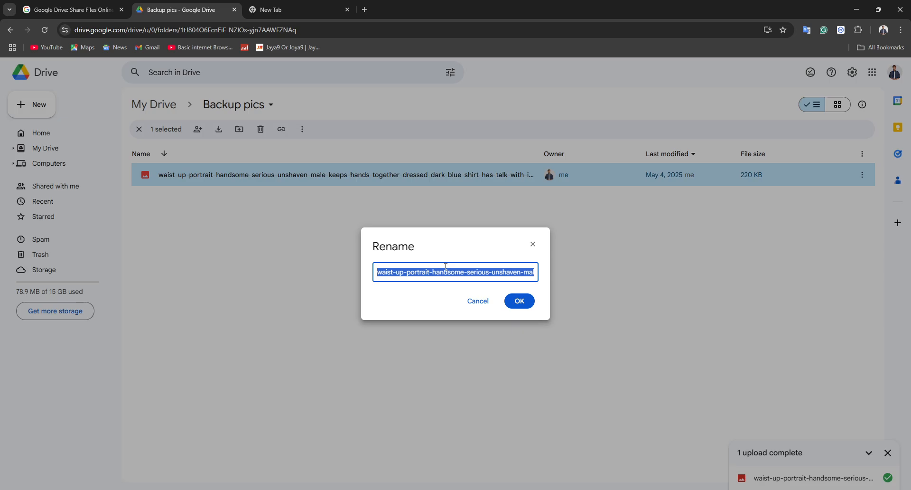
pyautogui.write('renam')
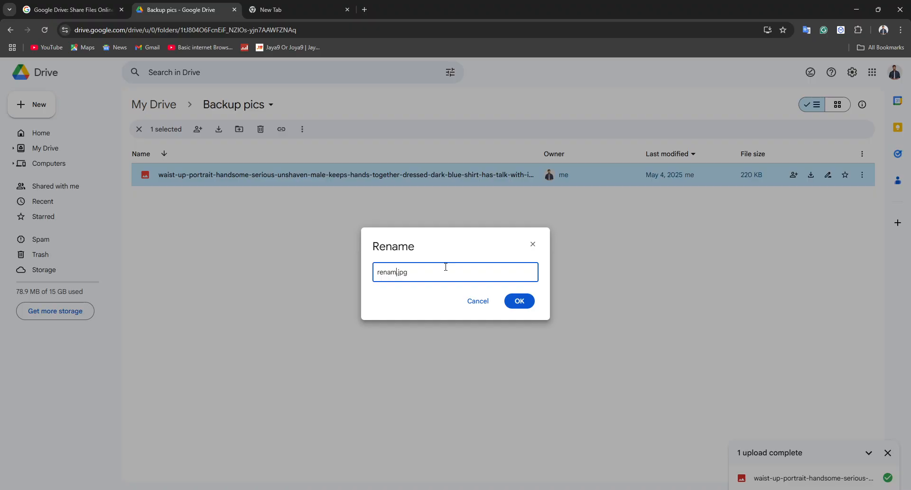
pyautogui.write('e')
pyautogui.press('Return')
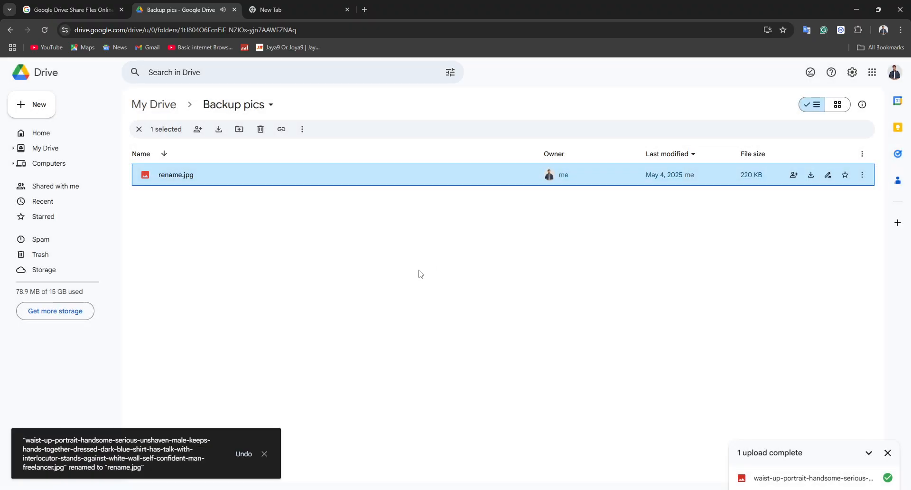
# Add the rename.jpg image to the starred files
pyautogui.rightClick(409, 184)
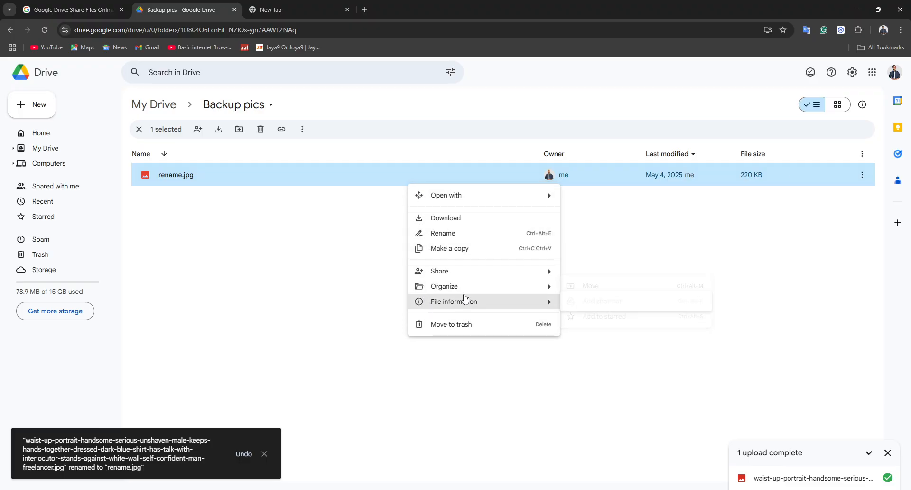
pyautogui.moveTo(466, 291)
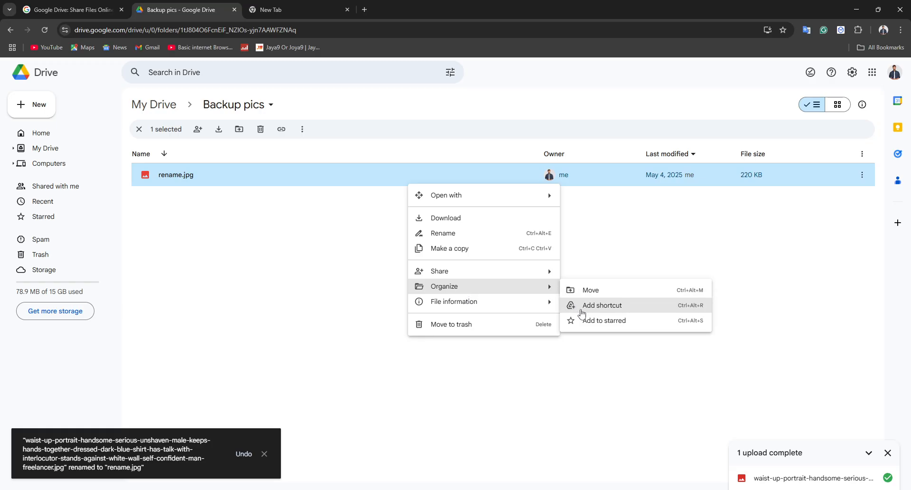
pyautogui.click(601, 321)
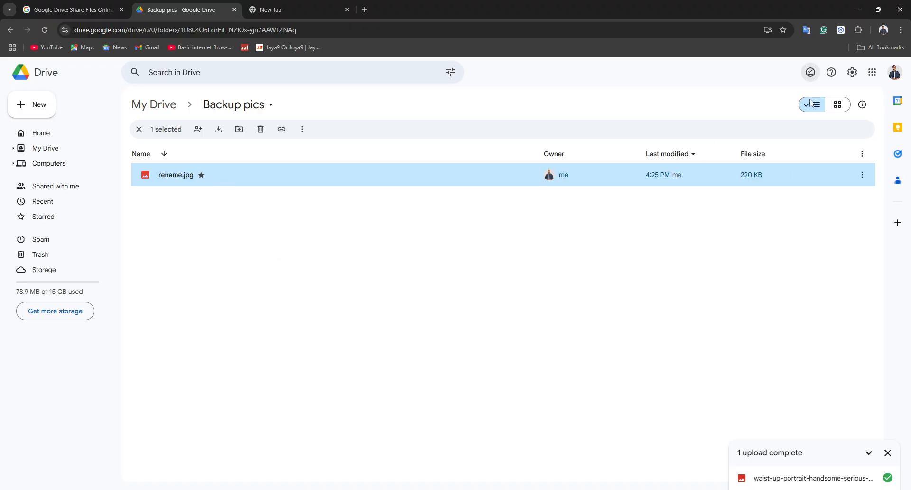
pyautogui.click(721, 245)
pyautogui.rightClick(722, 244)
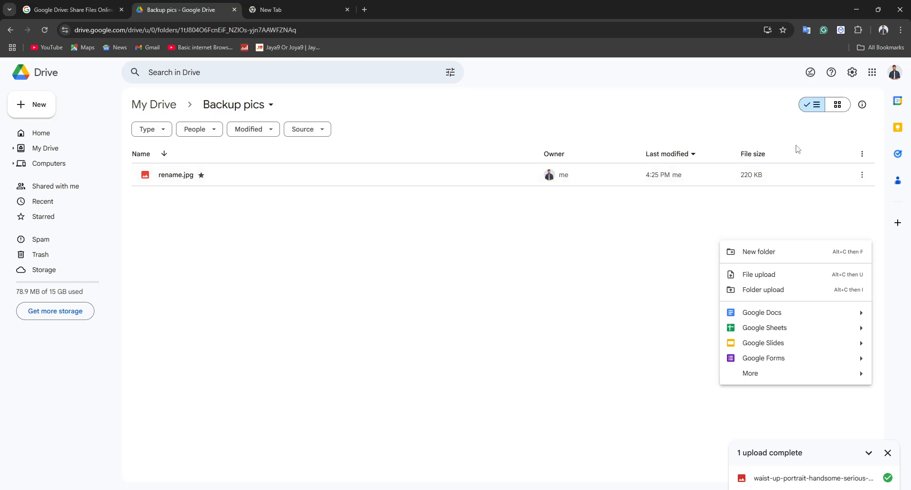
pyautogui.moveTo(754, 374)
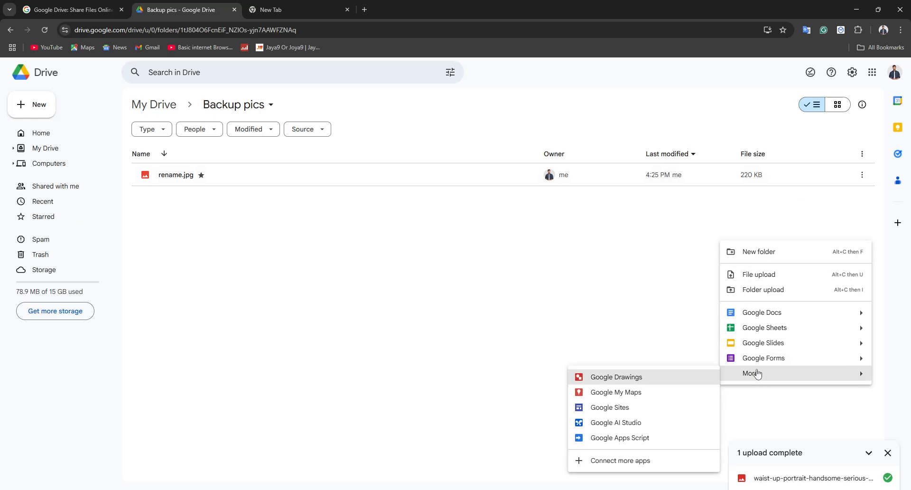
pyautogui.click(401, 157)
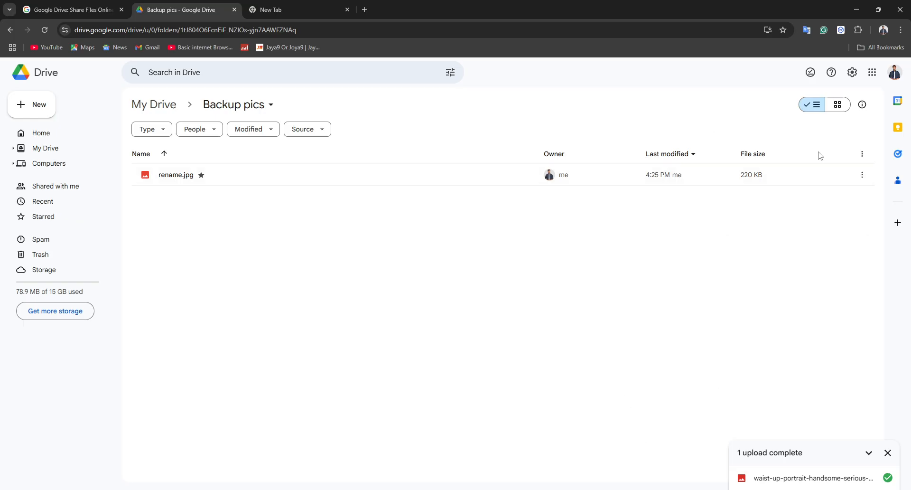
pyautogui.click(868, 179)
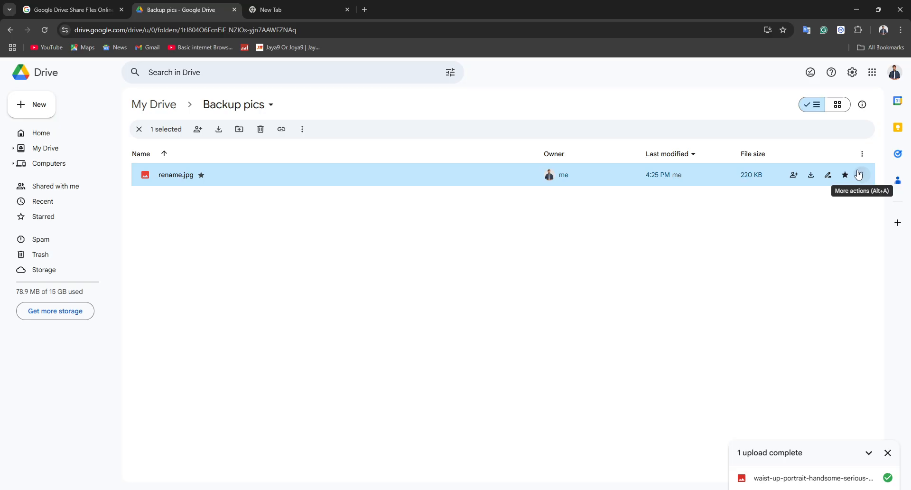
pyautogui.click(860, 174)
pyautogui.click(680, 264)
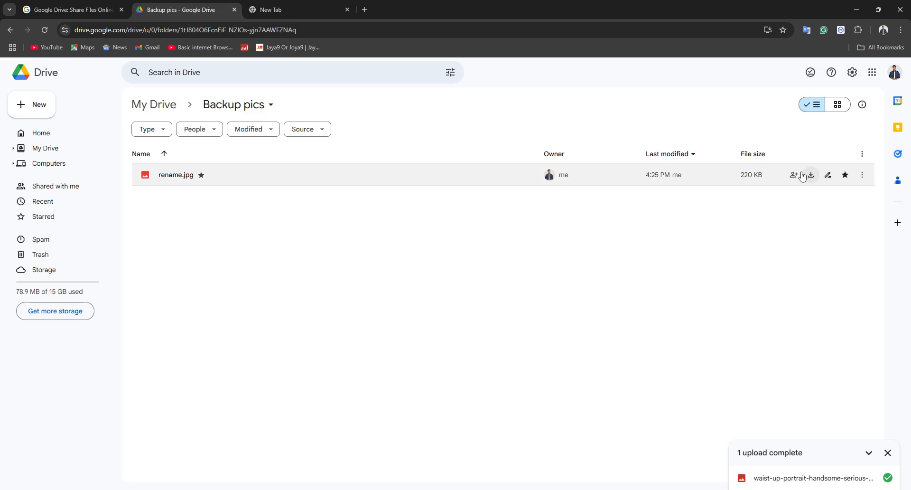
# Return to My Drive and open the sharing settings of the Backup pics folder
pyautogui.click(5, 32)
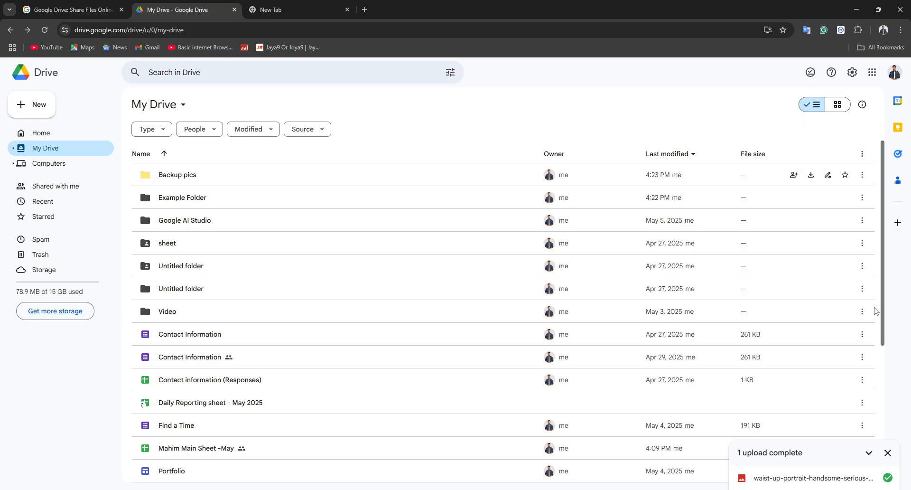
pyautogui.click(792, 176)
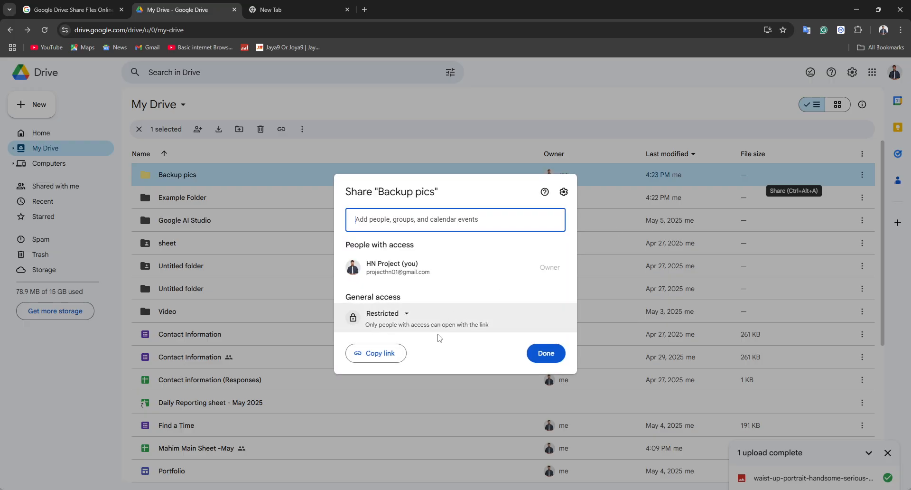
# Switch the Backup pics folder's general access to Anyone with the link and back to Restricted
pyautogui.click(389, 307)
pyautogui.click(386, 321)
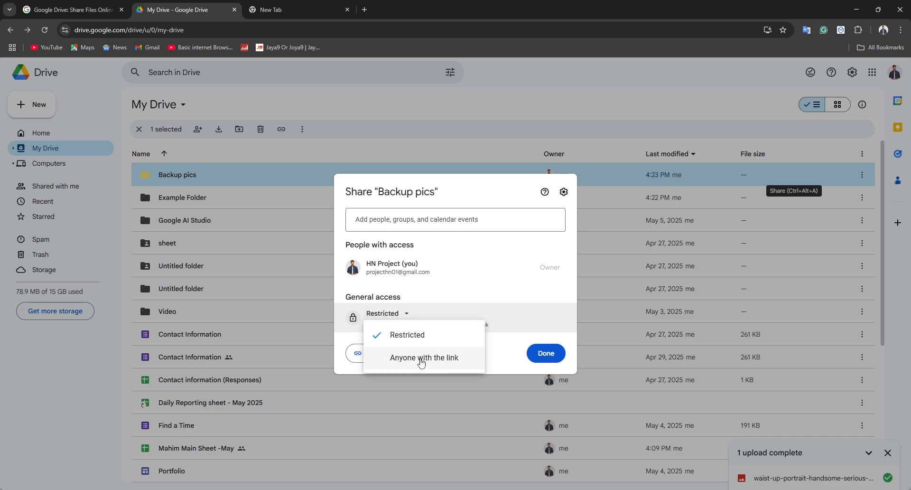
pyautogui.click(427, 359)
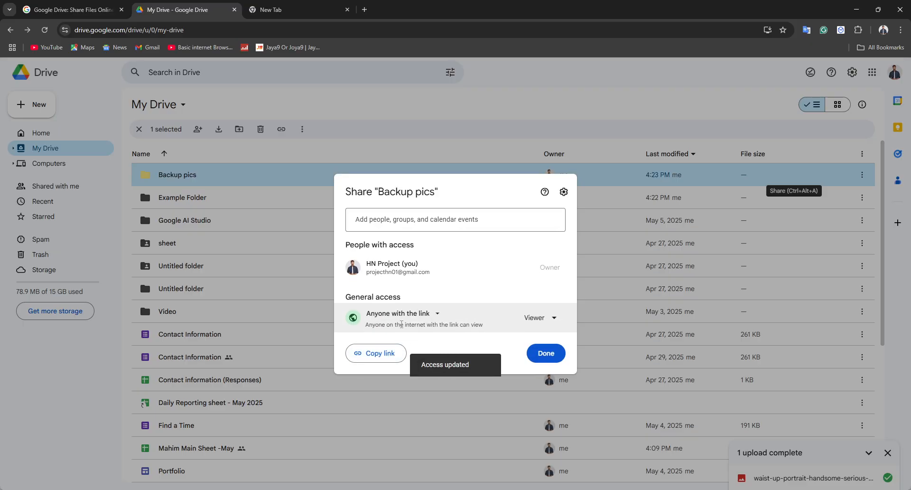
pyautogui.click(398, 314)
pyautogui.click(407, 337)
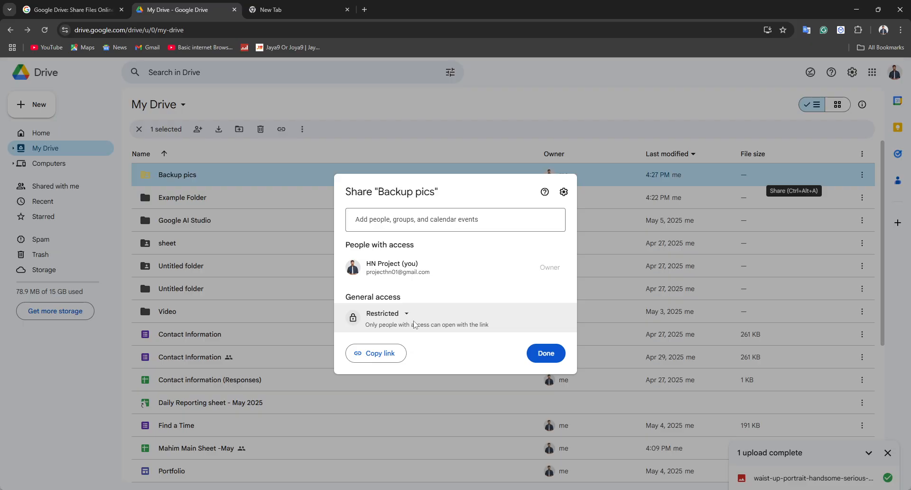
# Set the Backup pics folder's general access to Anyone with the link, copy its sharing link and finish sharing
pyautogui.click(386, 321)
pyautogui.click(382, 355)
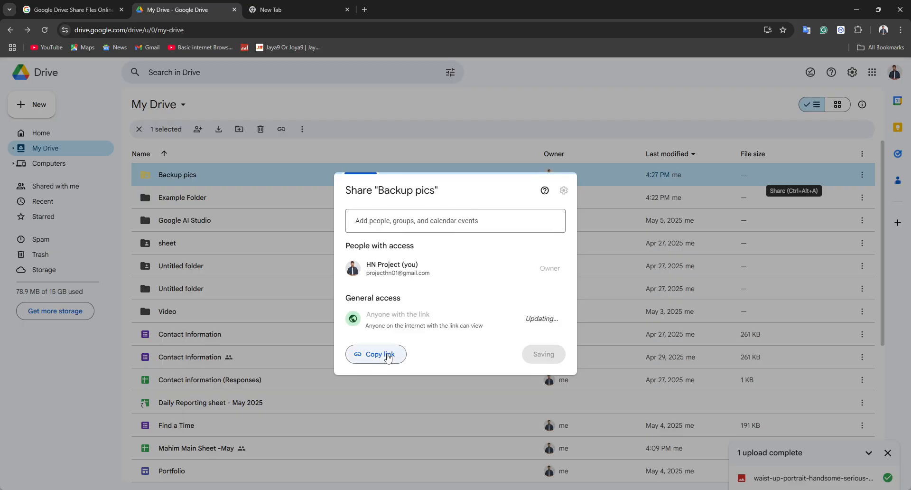
pyautogui.click(378, 356)
pyautogui.click(541, 354)
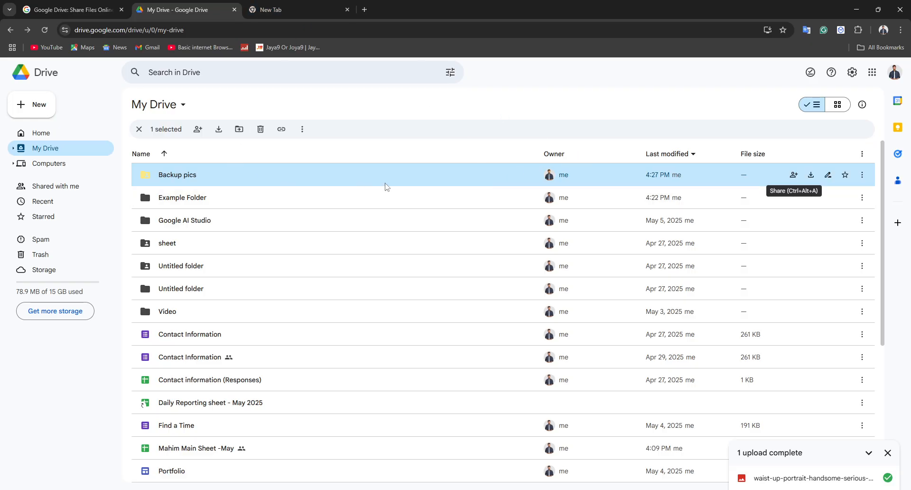
# Open the copied sharing link of the Backup pics folder in the empty browser tab
pyautogui.click(327, 4)
pyautogui.rightClick(309, 34)
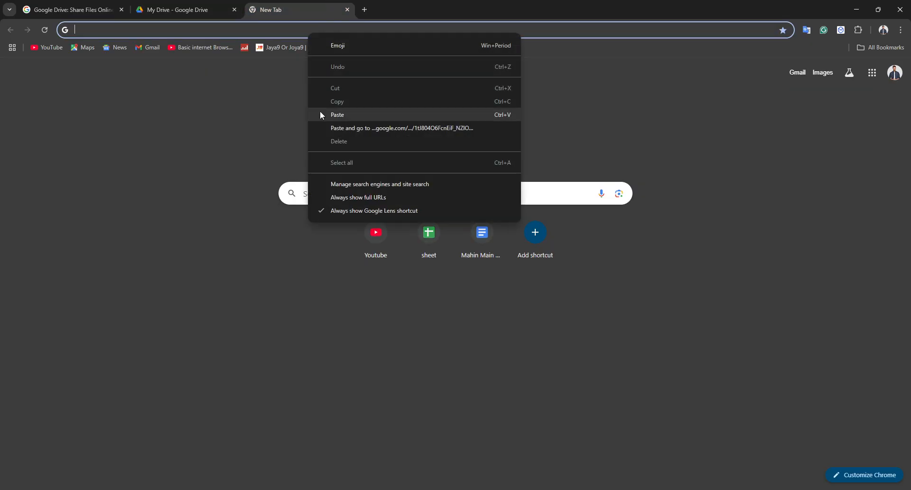
pyautogui.click(337, 116)
pyautogui.press('Return')
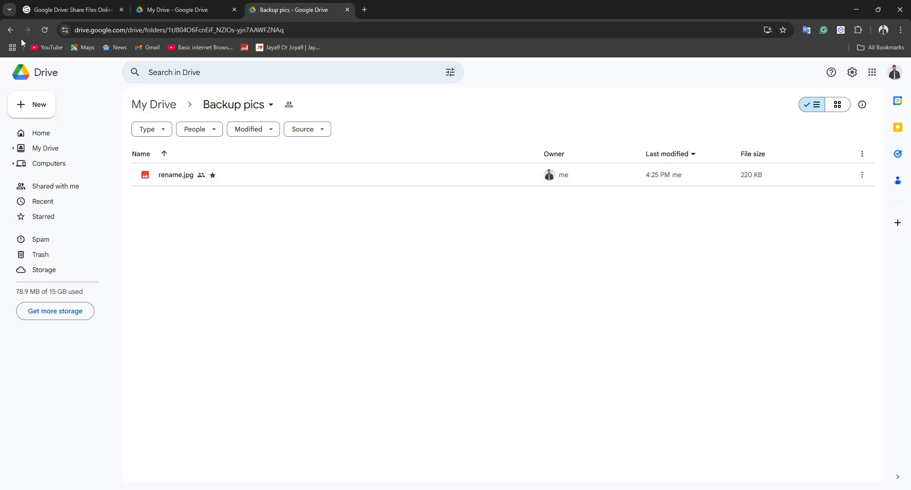
pyautogui.click(11, 29)
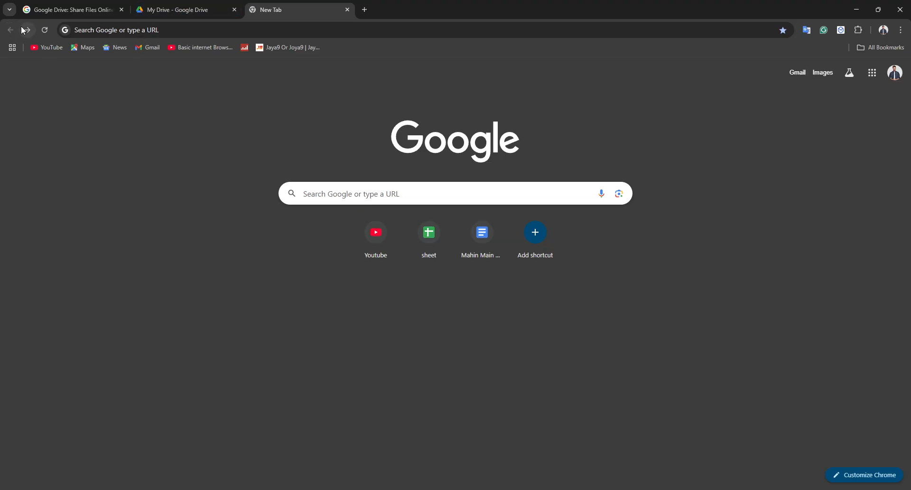
pyautogui.click(27, 30)
pyautogui.click(200, 7)
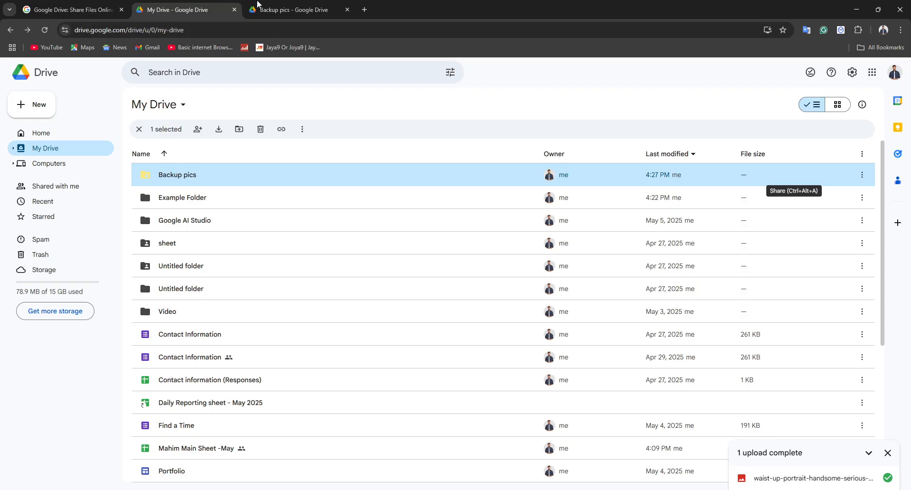
pyautogui.click(260, 7)
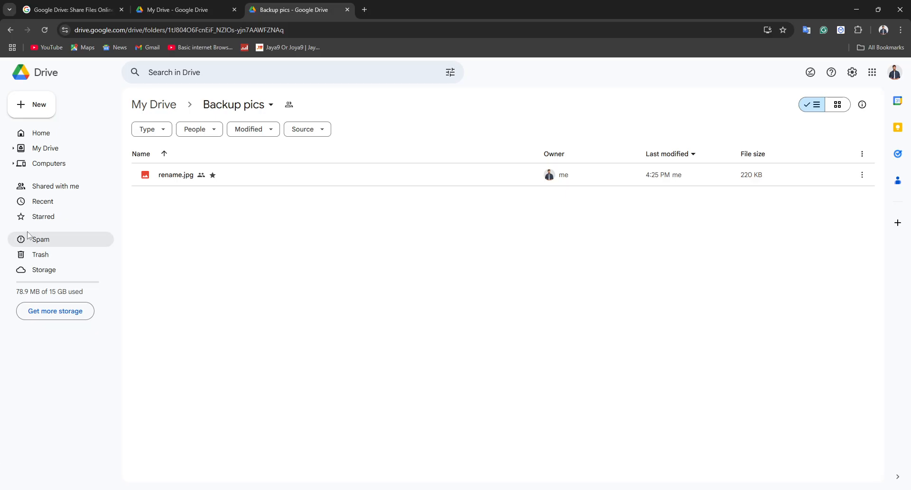
# Go to the trash and open the deleted Short Video KW spreadsheet
pyautogui.click(66, 253)
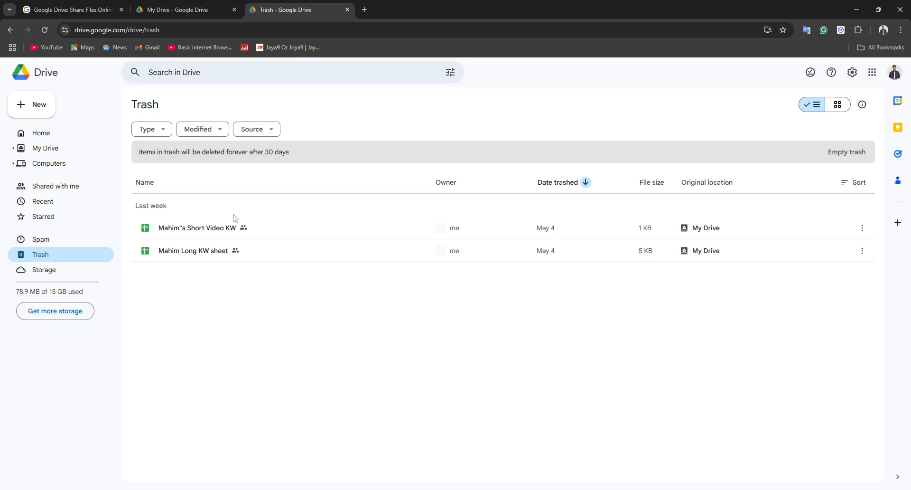
pyautogui.moveTo(245, 307); pyautogui.dragTo(198, 309)
pyautogui.doubleClick(200, 229)
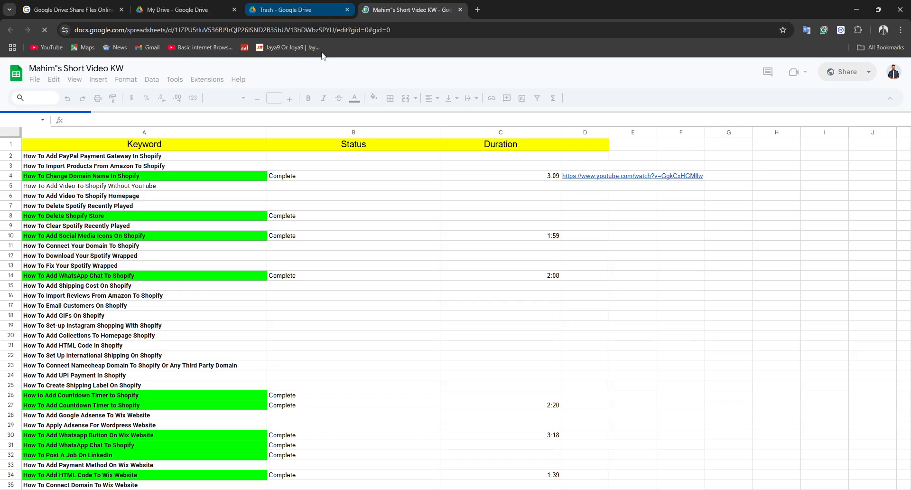
# Close the Short Video KW spreadsheet and return to the My Drive file list
pyautogui.click(314, 13)
pyautogui.click(460, 14)
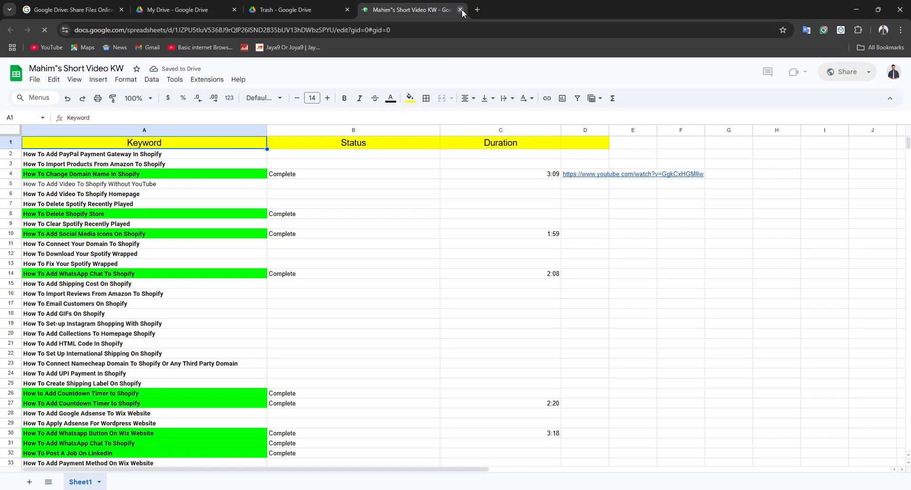
pyautogui.click(460, 9)
pyautogui.click(202, 4)
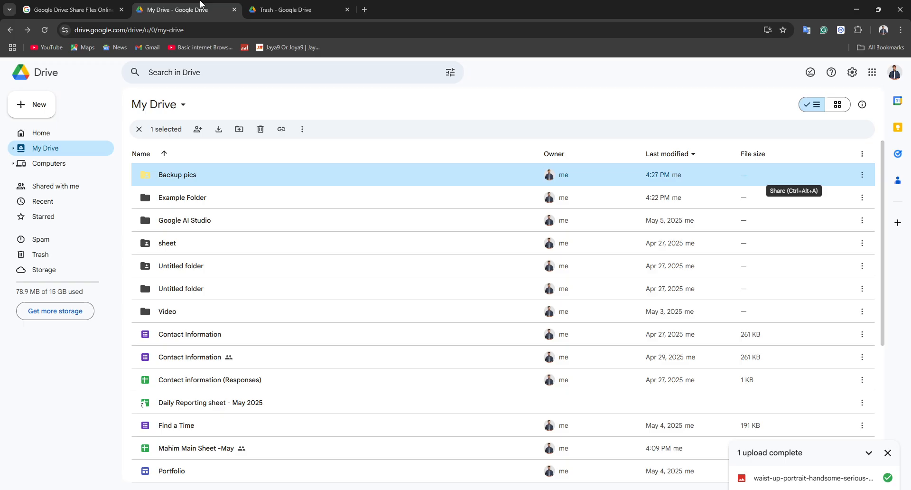